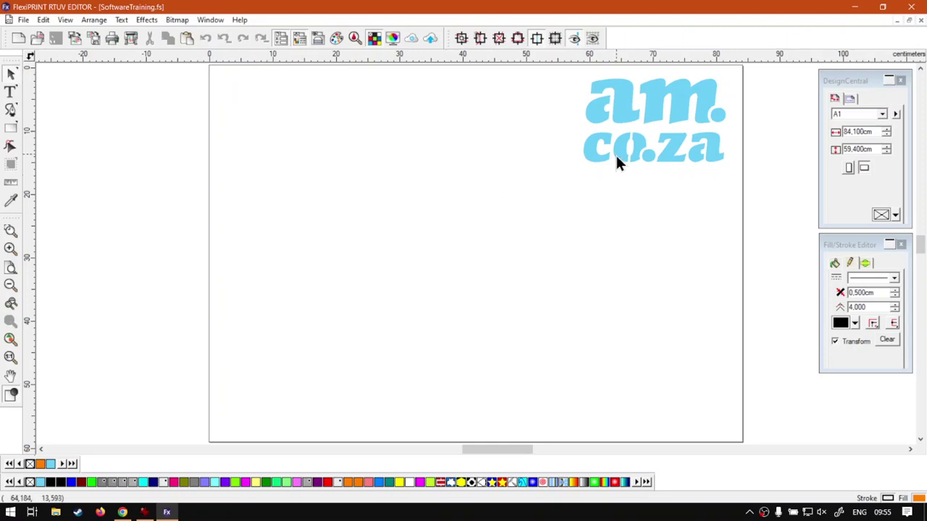
- Zoom in on the blue am.co.za logo and ungroup all of its parts
{"action": "left_click", "coordinate": [624, 127]}
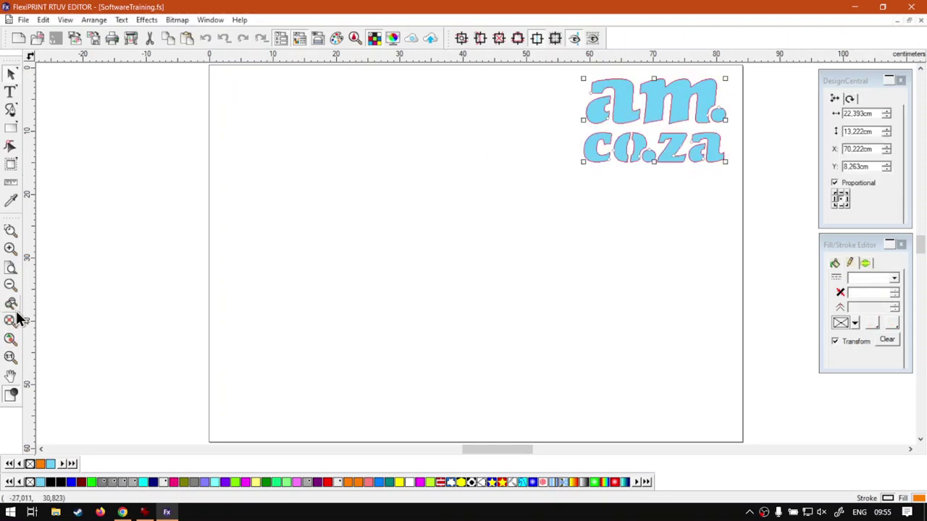
{"action": "left_click", "coordinate": [9, 340]}
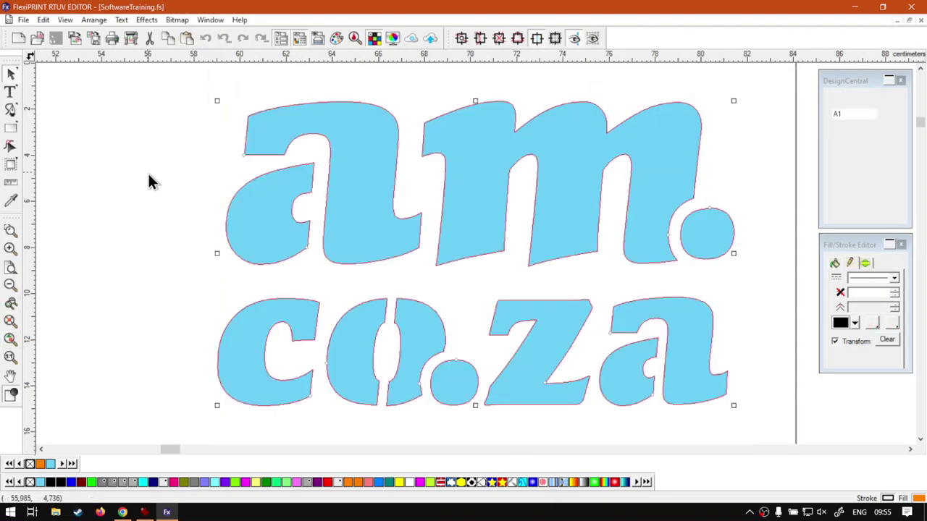
{"action": "right_click", "coordinate": [335, 204]}
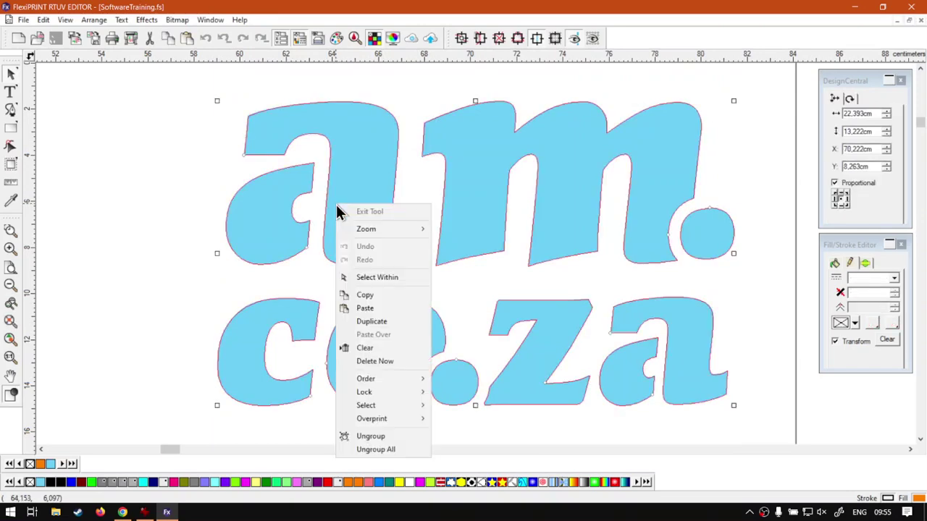
{"action": "left_click", "coordinate": [385, 450]}
- Select the large letter a, the letter m and the surrounding rectangle one after another, and clear the selection
{"action": "left_click", "coordinate": [282, 244]}
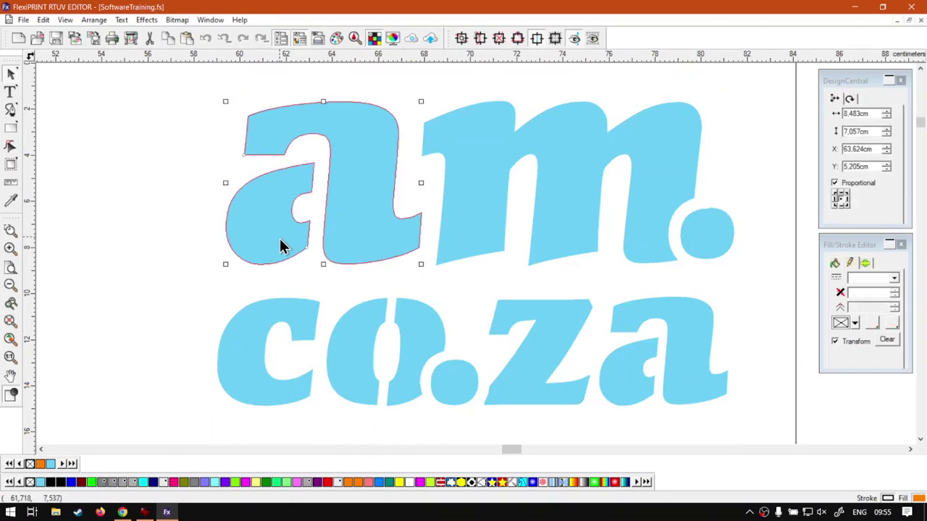
{"action": "left_click", "coordinate": [496, 225]}
{"action": "key", "text": "ctrl+a"}
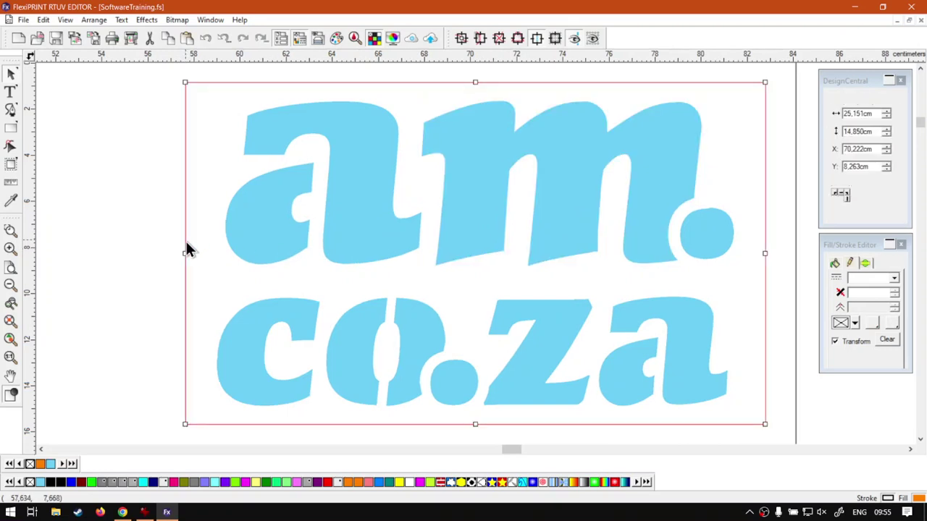
{"action": "left_click", "coordinate": [133, 195]}
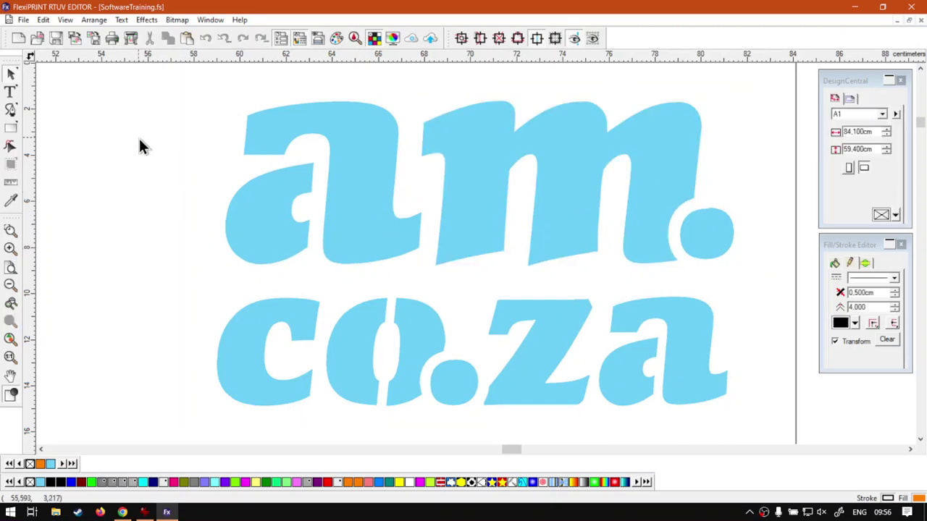
- With the Select tool, combine the large a, the m and the upper dot into one selection
{"action": "left_click", "coordinate": [11, 80]}
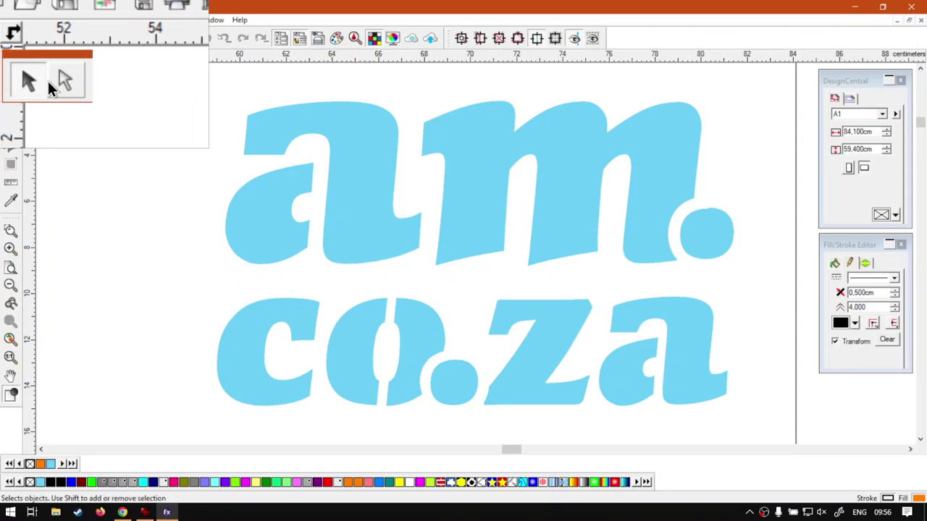
{"action": "left_click", "coordinate": [37, 80]}
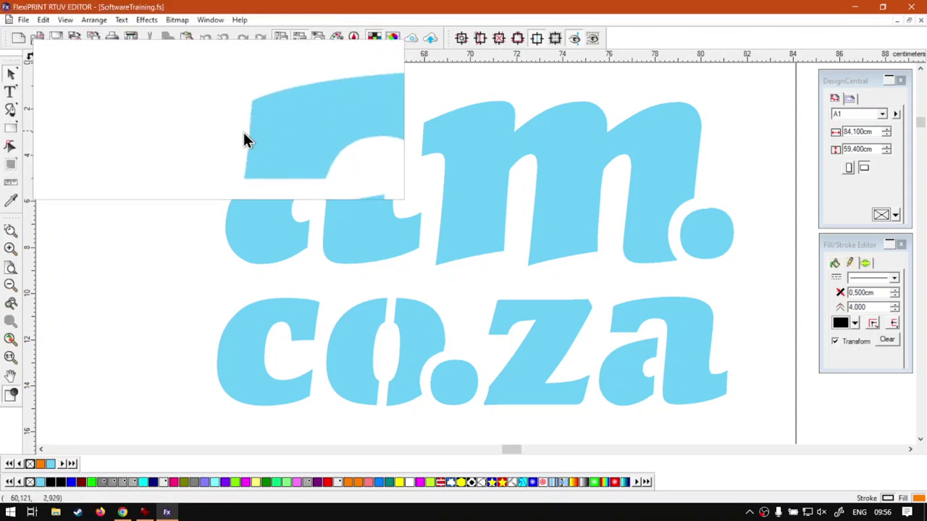
{"action": "left_click", "coordinate": [310, 121]}
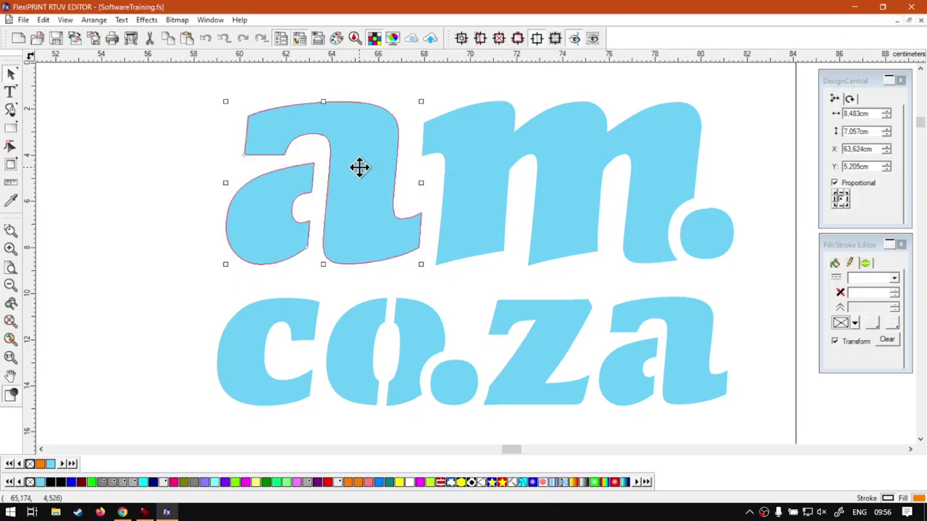
{"action": "left_click", "coordinate": [467, 136], "text": "shift"}
{"action": "left_click", "coordinate": [706, 239], "text": "shift"}
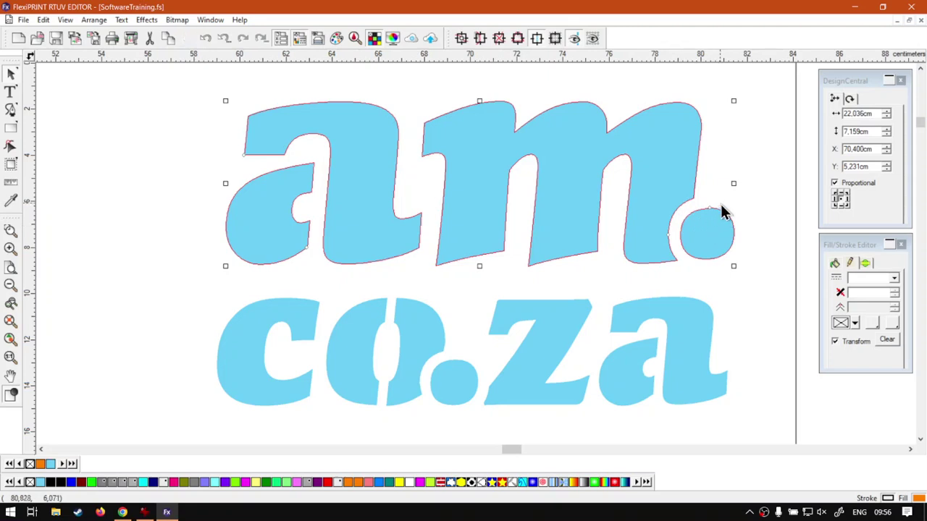
{"action": "left_click", "coordinate": [715, 236], "text": "shift"}
{"action": "left_click", "coordinate": [701, 246], "text": "shift"}
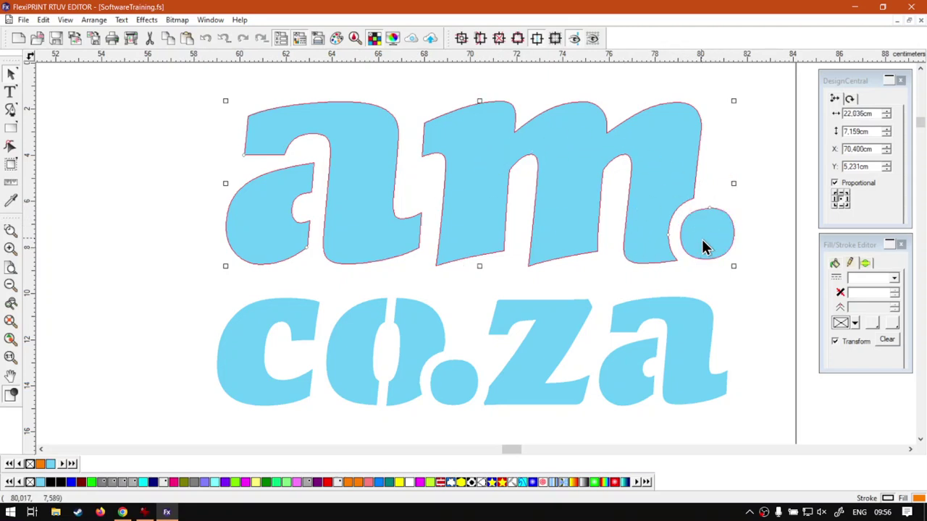
- Try moving the selected "am." letters up and to the left, undo the move and deselect them
{"action": "mouse_move", "coordinate": [666, 161]}
{"action": "left_mouse_down"}
{"action": "mouse_move", "coordinate": [577, 153]}
{"action": "mouse_move", "coordinate": [671, 162]}
{"action": "left_mouse_up"}
{"action": "left_click", "coordinate": [647, 174], "text": "shift"}
{"action": "left_click_drag", "start_coordinate": [672, 244], "coordinate": [688, 234]}
{"action": "key", "text": "ctrl+z"}
{"action": "key", "text": "ctrl+z"}
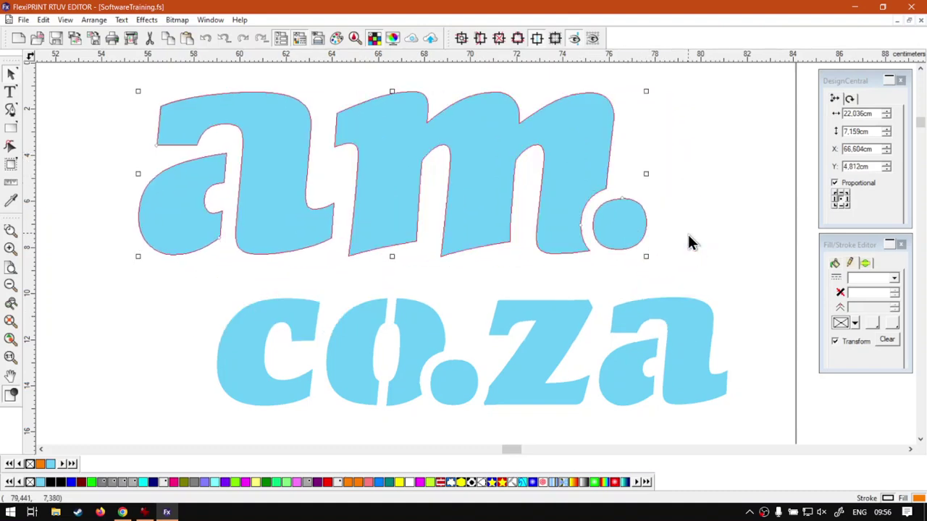
{"action": "key", "text": "ctrl+z"}
{"action": "left_click", "coordinate": [179, 209]}
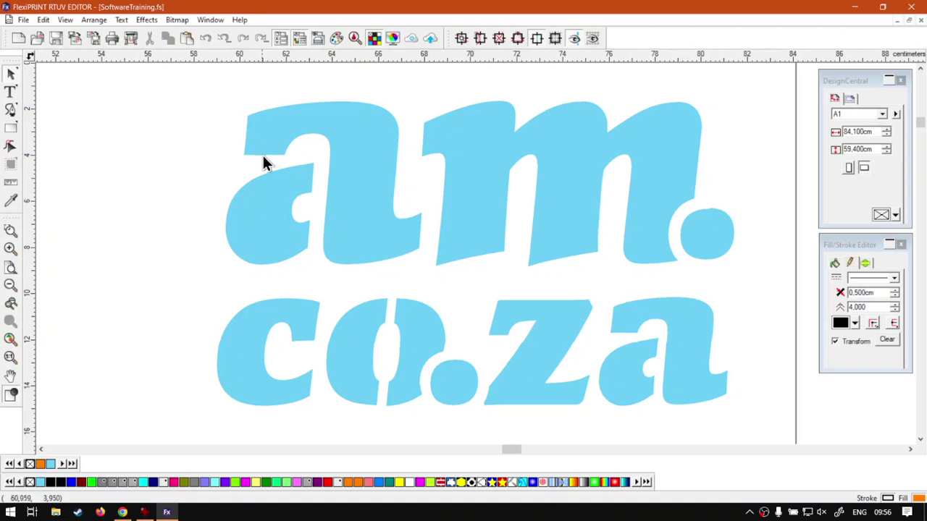
- Clear the single-object selections and marquee-select the large a, the m and the upper dot together
{"action": "left_click_drag", "start_coordinate": [205, 100], "coordinate": [182, 122]}
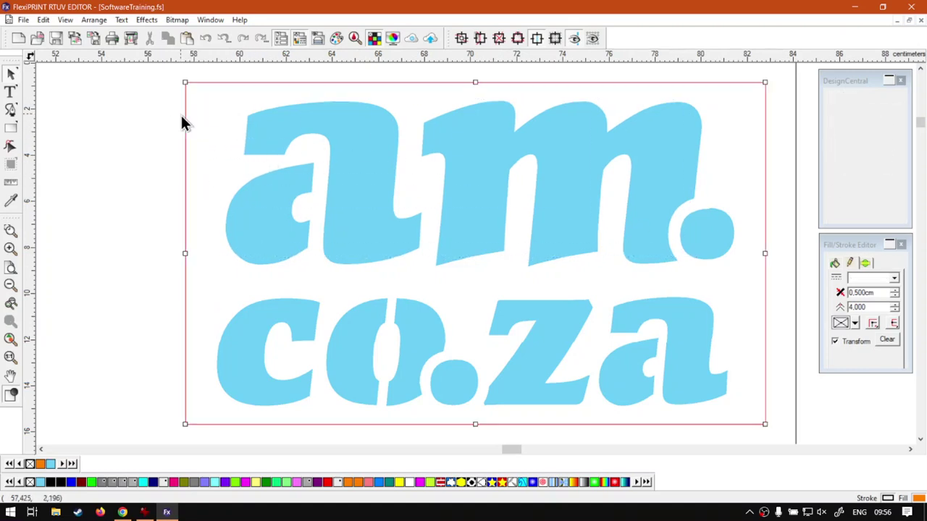
{"action": "left_click", "coordinate": [152, 127]}
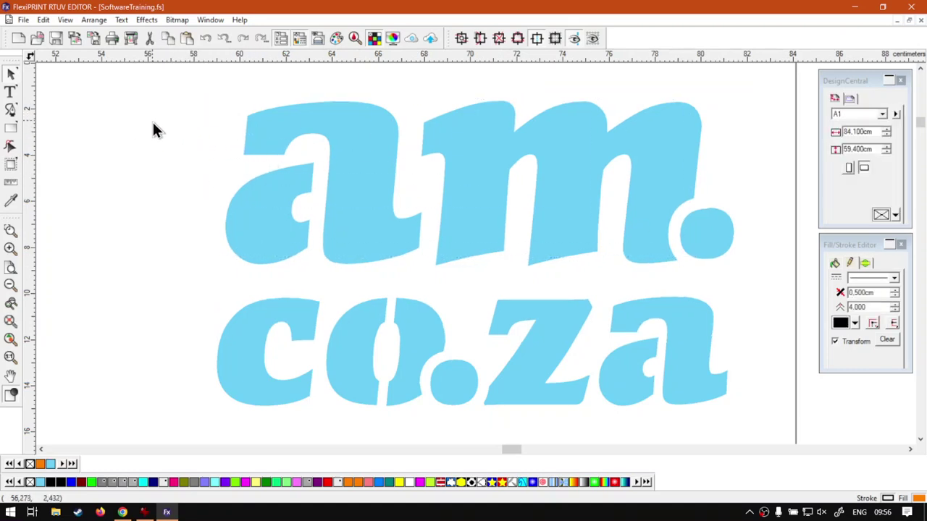
{"action": "left_click", "coordinate": [288, 123]}
{"action": "left_click", "coordinate": [201, 127]}
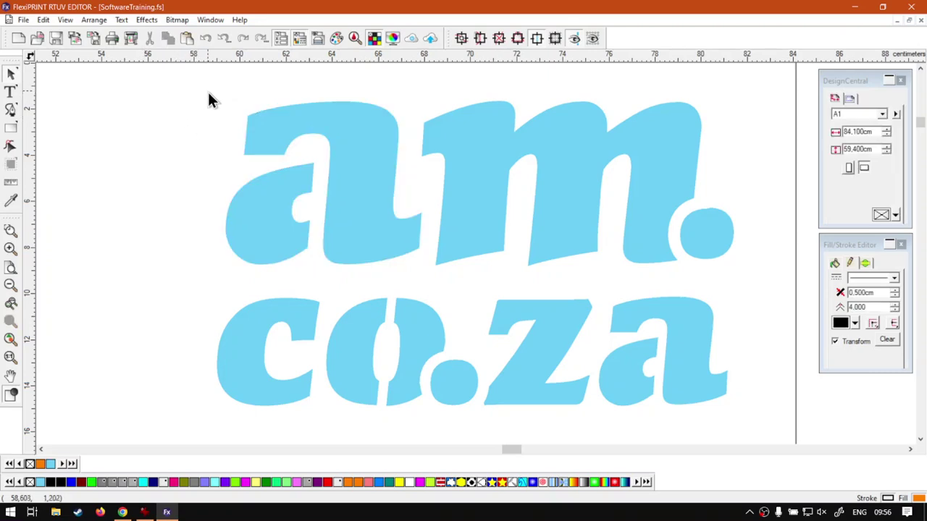
{"action": "left_click_drag", "start_coordinate": [208, 90], "coordinate": [709, 252]}
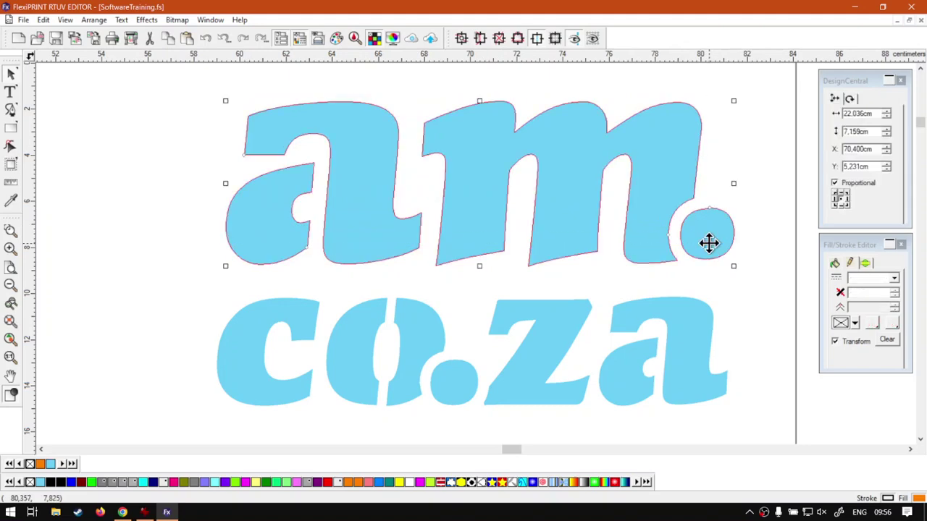
- Delete the rectangle around the logo, marquee-select across the "am." letters and clear the selection
{"action": "key", "text": "ctrl+a"}
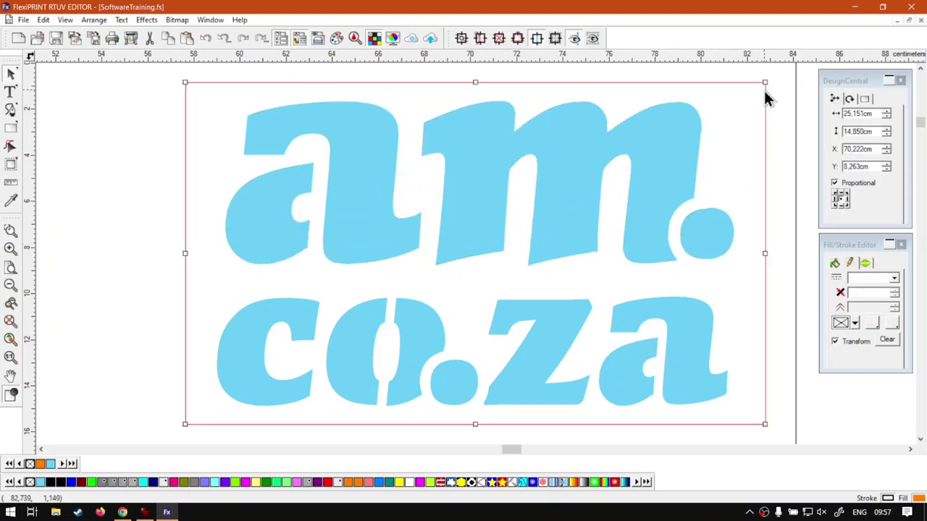
{"action": "left_click", "coordinate": [773, 127]}
{"action": "left_click_drag", "start_coordinate": [718, 113], "coordinate": [292, 229]}
{"action": "left_click", "coordinate": [97, 158]}
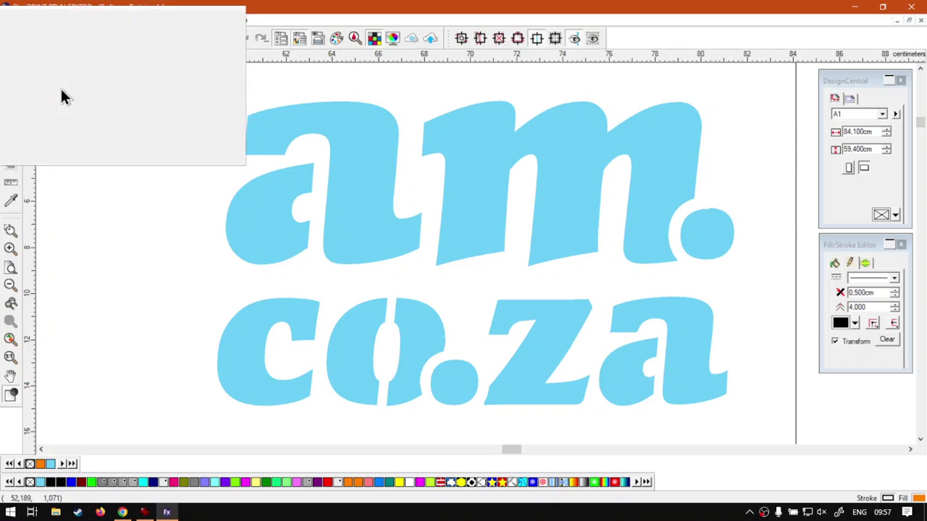
- Set the Select tool's drag-select preference to By fully enclosing
{"action": "double_click", "coordinate": [11, 74]}
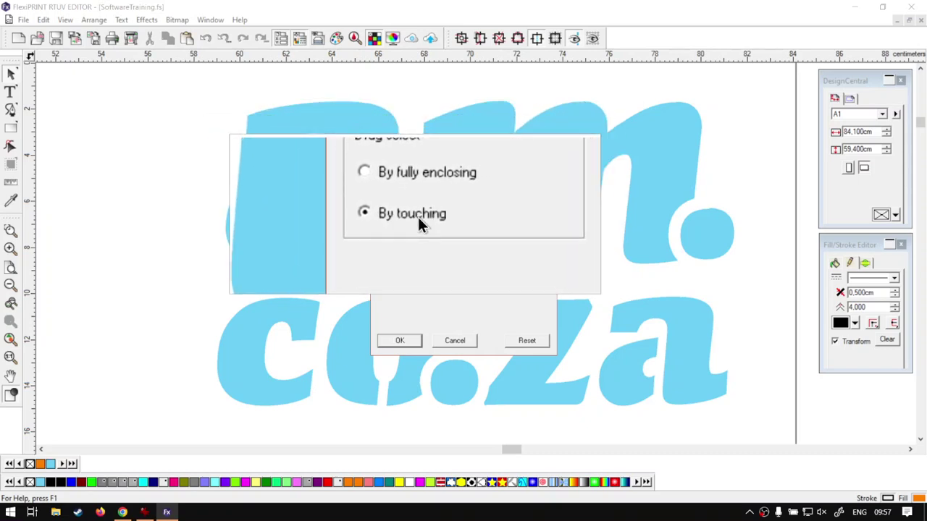
{"action": "left_click", "coordinate": [410, 199]}
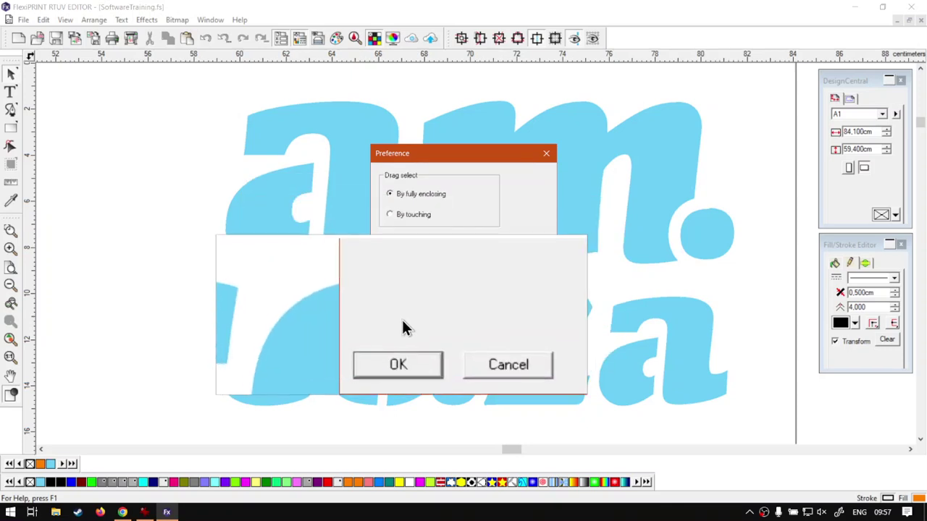
{"action": "left_click", "coordinate": [418, 350]}
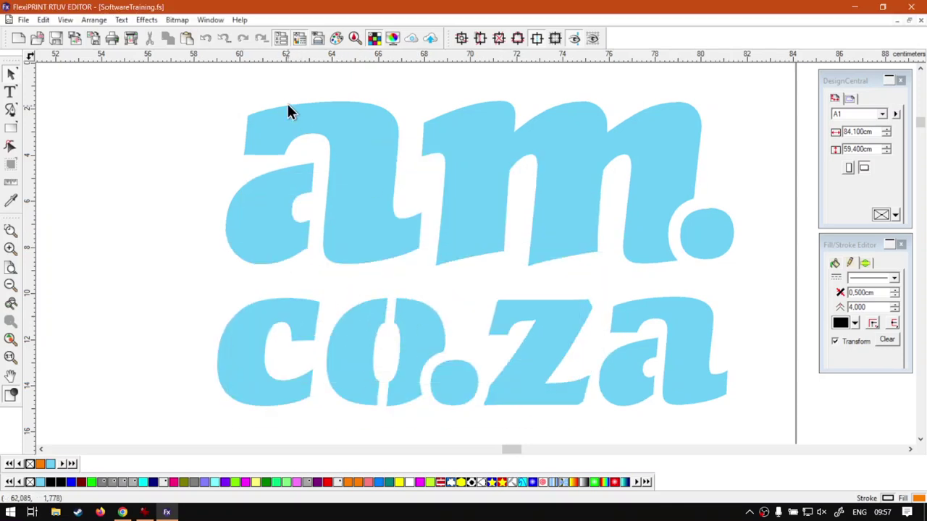
- Marquee-select the whole "am." line, repeat with the marquee fully enclosing only the m and the dot, and deselect
{"action": "left_click_drag", "start_coordinate": [224, 91], "coordinate": [746, 291]}
{"action": "left_click", "coordinate": [757, 275]}
{"action": "left_click_drag", "start_coordinate": [758, 84], "coordinate": [356, 279]}
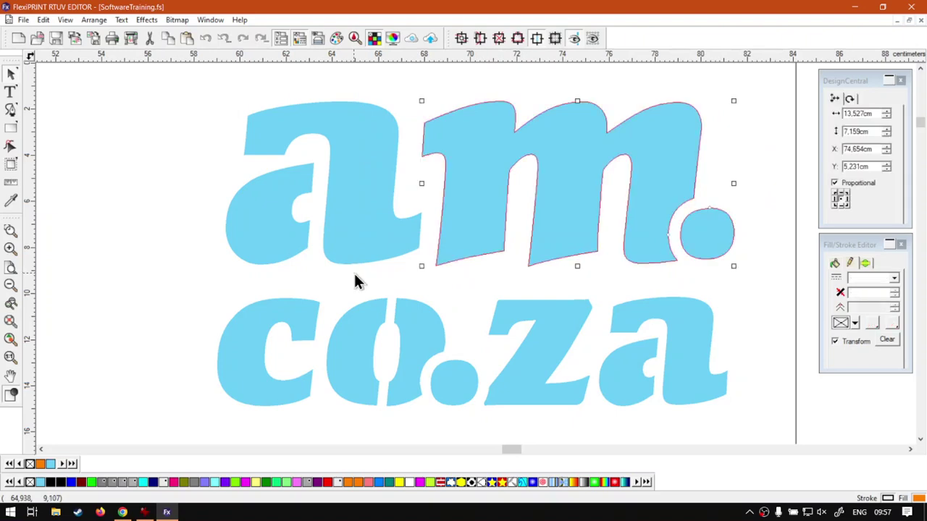
{"action": "left_click", "coordinate": [172, 130]}
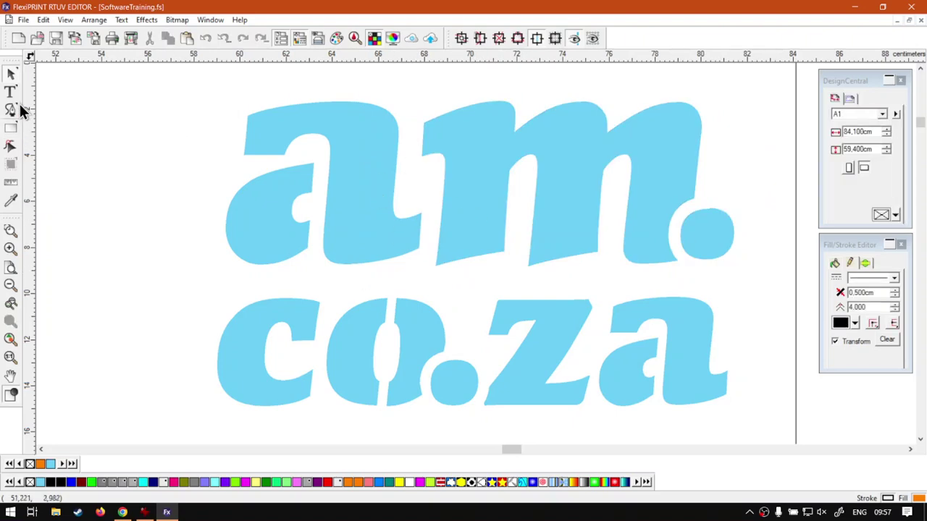
- Set the drag-select preference to By touching, marquee partly across "co" and then the "am." line, and deselect
{"action": "double_click", "coordinate": [12, 74]}
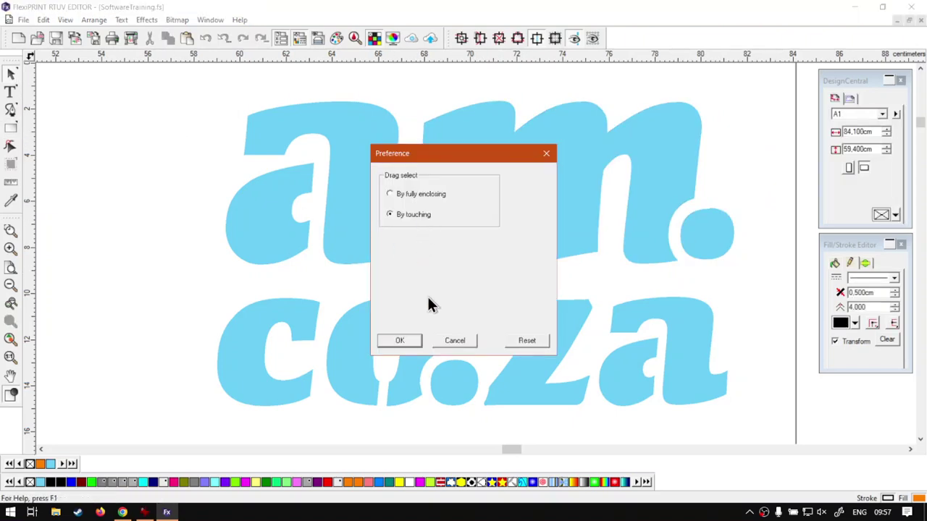
{"action": "left_click", "coordinate": [399, 340]}
{"action": "left_click_drag", "start_coordinate": [210, 328], "coordinate": [424, 359]}
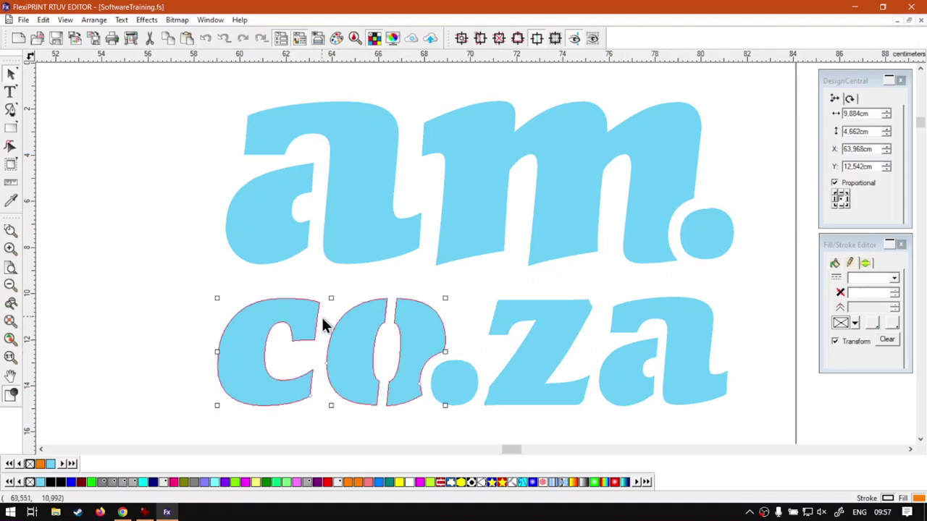
{"action": "left_click_drag", "start_coordinate": [182, 206], "coordinate": [530, 165]}
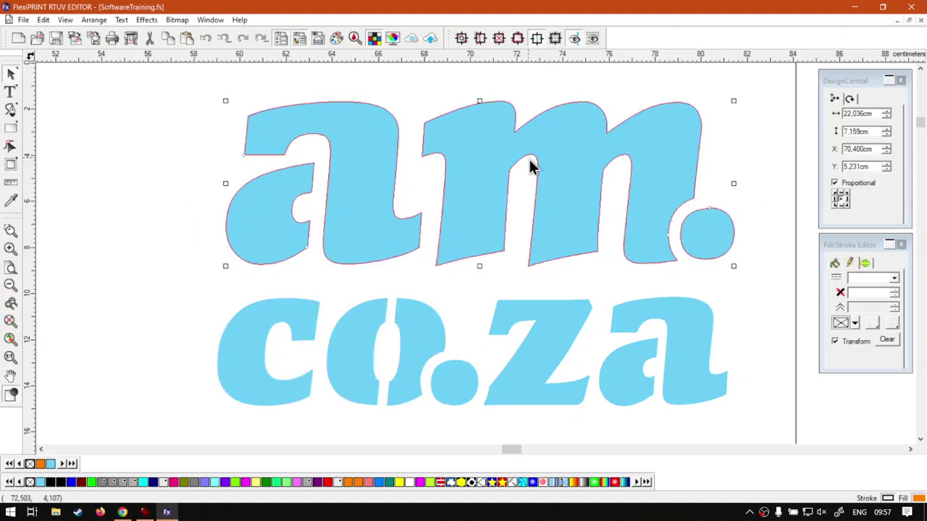
{"action": "left_click", "coordinate": [165, 185]}
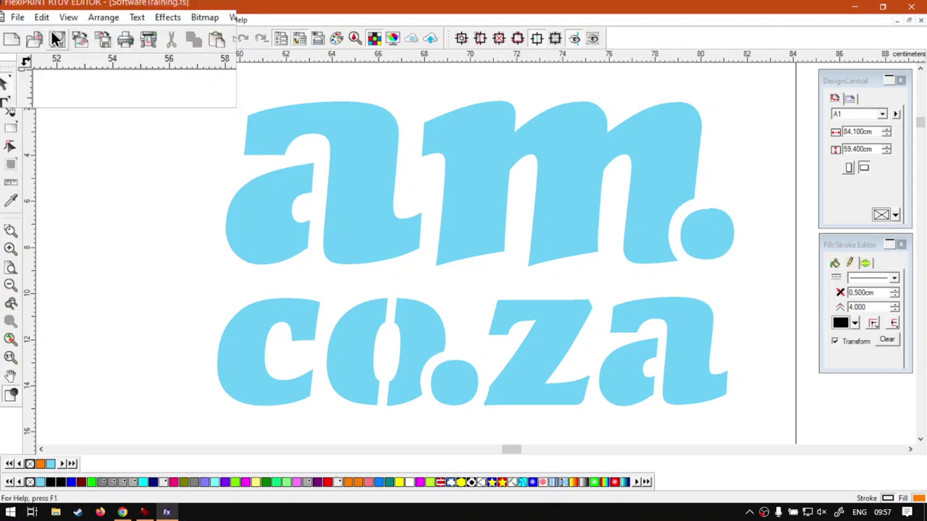
- Review the available selection commands and their shortcuts, including Select All, Deselect All and Invert Selection
{"action": "left_click", "coordinate": [43, 19]}
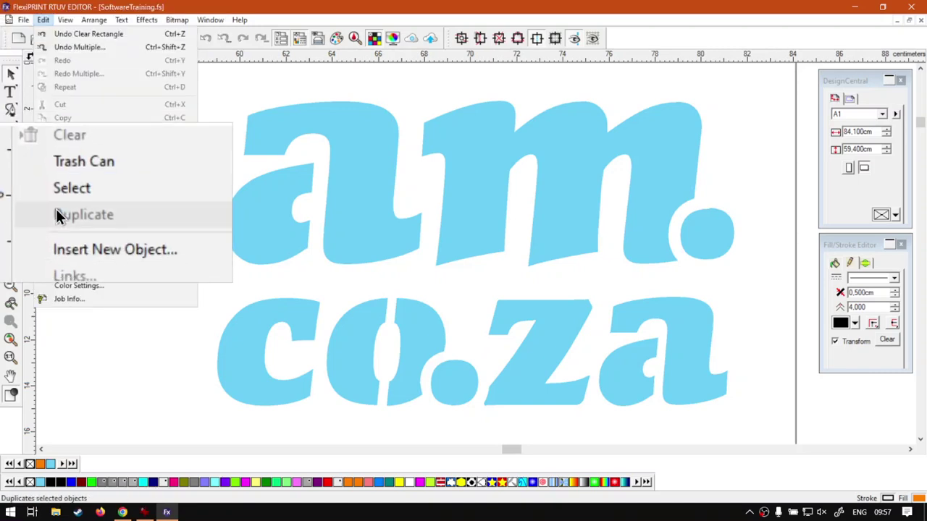
{"action": "mouse_move", "coordinate": [75, 202]}
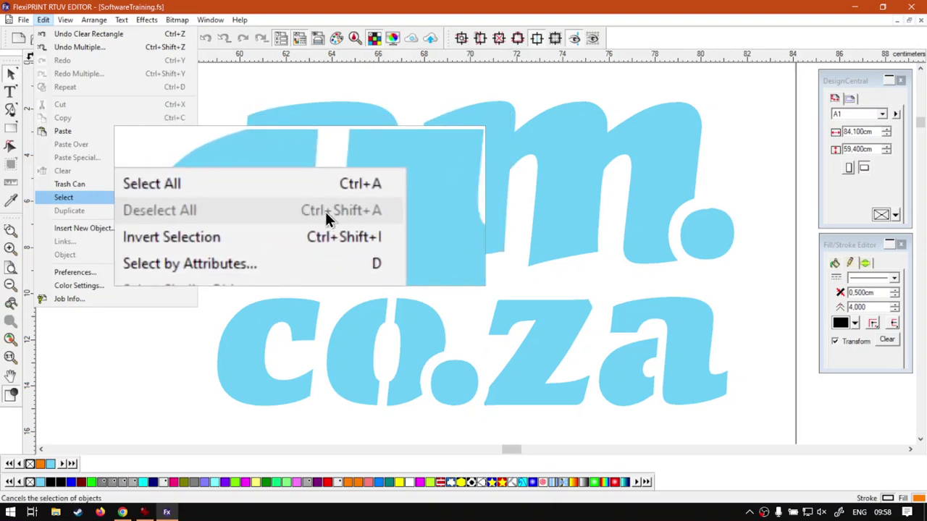
{"action": "key", "text": "super"}
{"action": "key", "text": "Escape"}
{"action": "key", "text": "super+Escape"}
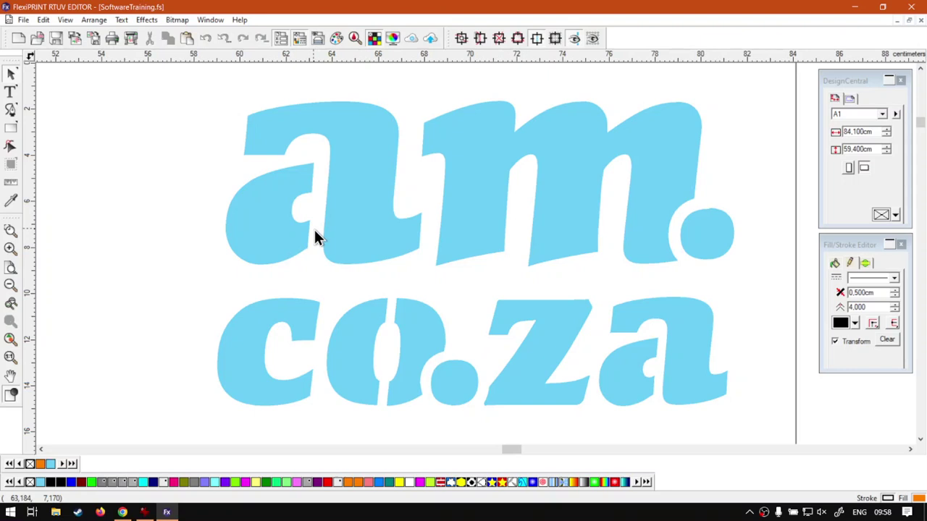
- Select every letter and dot of the logo starting from the large a's selection commands, and clear the selection
{"action": "right_click", "coordinate": [259, 204]}
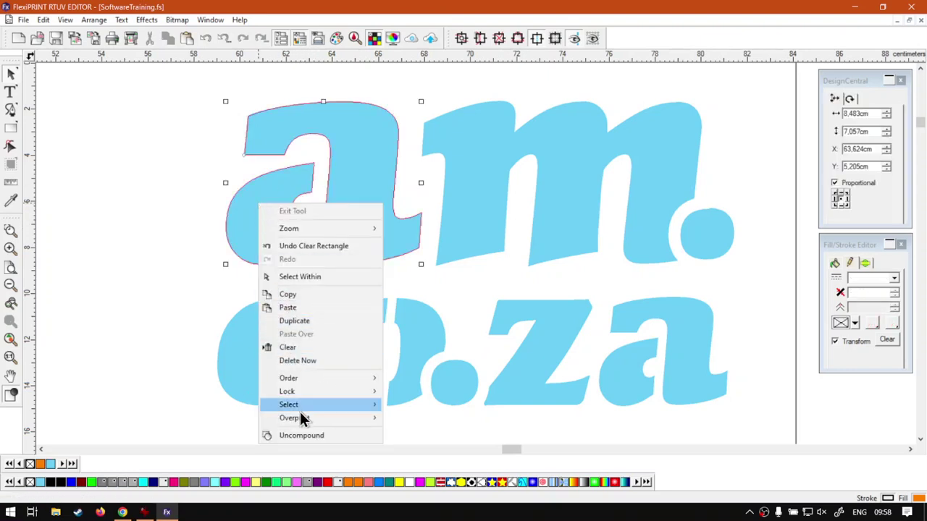
{"action": "mouse_move", "coordinate": [304, 406]}
{"action": "left_click", "coordinate": [440, 404]}
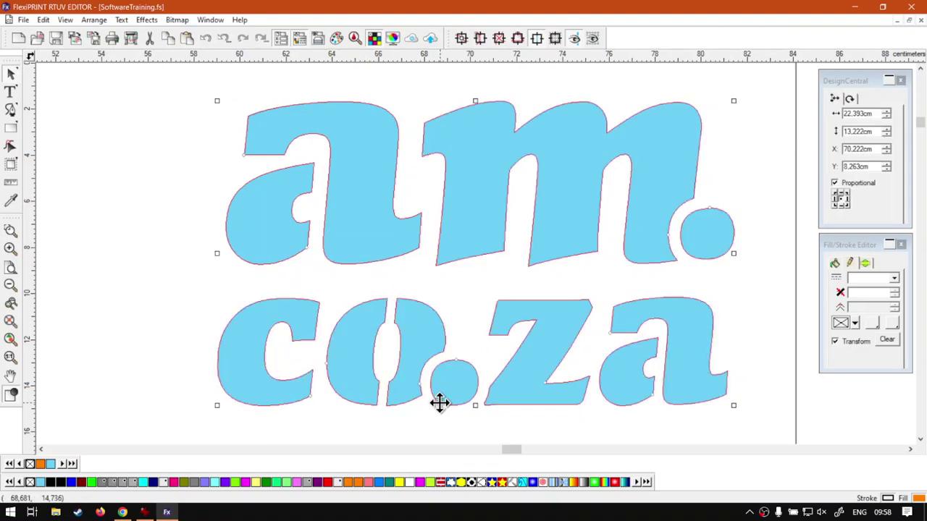
{"action": "left_click", "coordinate": [179, 211]}
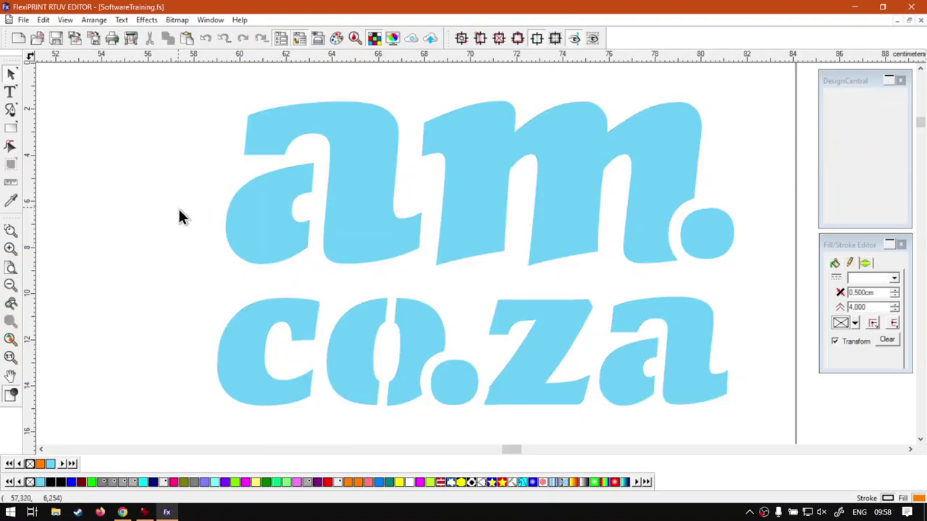
- Select all logo parts and move them slightly up and left to about X 69.5 cm, Y 8.1 cm
{"action": "key", "text": "ctrl+a"}
{"action": "left_click_drag", "start_coordinate": [543, 224], "coordinate": [529, 220]}
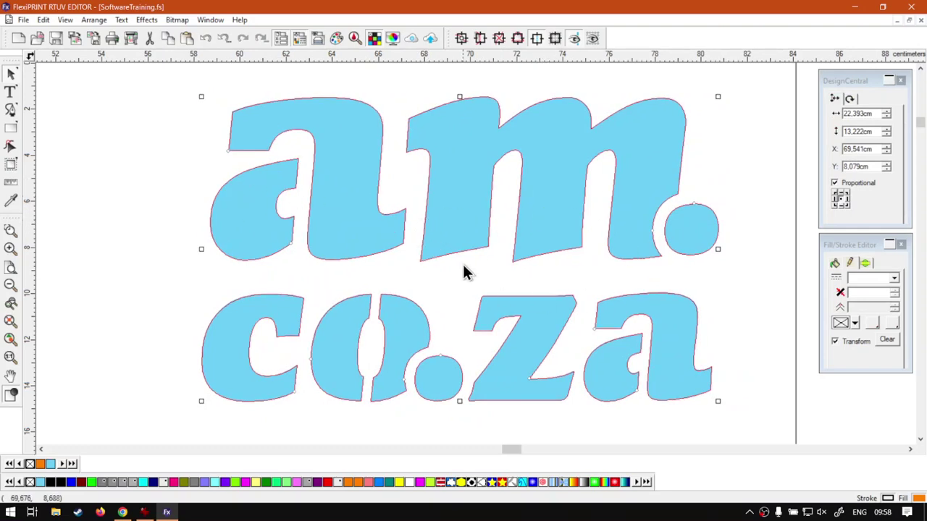
- Select all parts of the logo at once two times, clearing the selection each time
{"action": "left_click", "coordinate": [178, 207]}
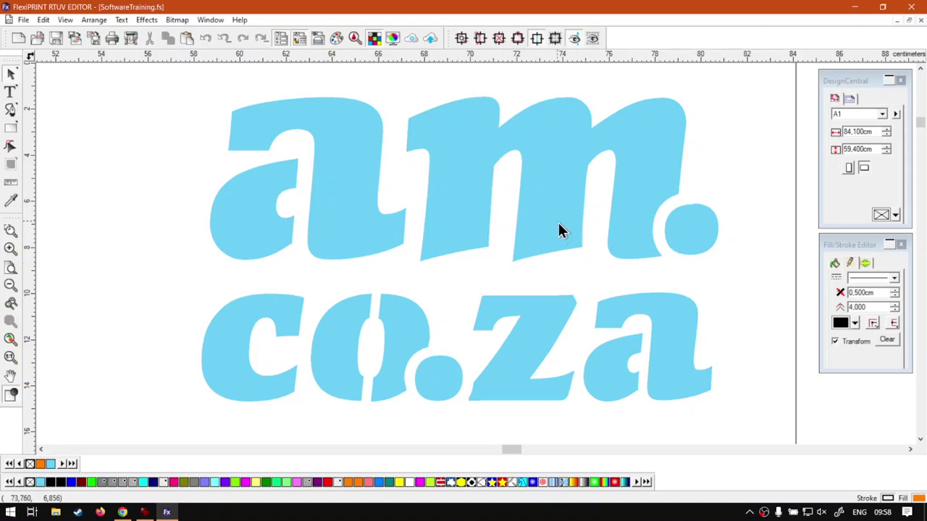
{"action": "left_click", "coordinate": [559, 224]}
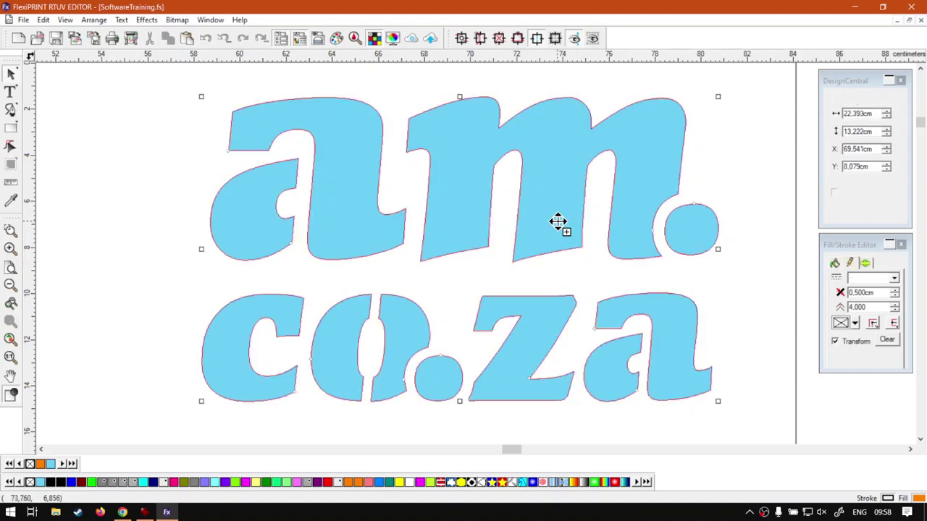
{"action": "left_click", "coordinate": [518, 274]}
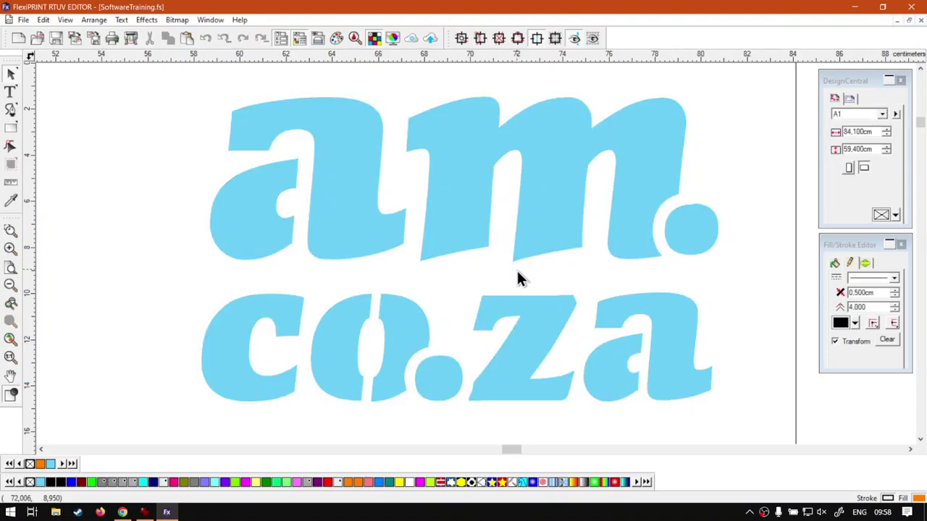
{"action": "left_click", "coordinate": [472, 238]}
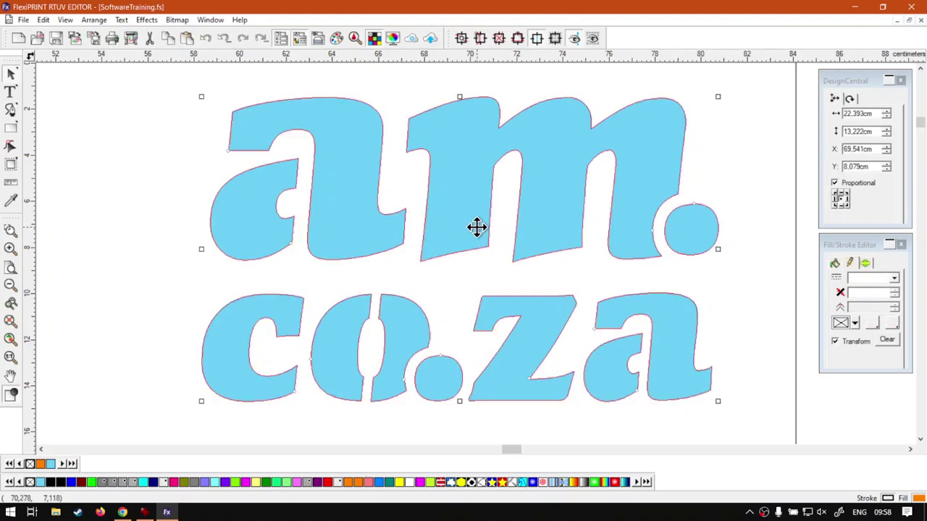
{"action": "left_click", "coordinate": [277, 154]}
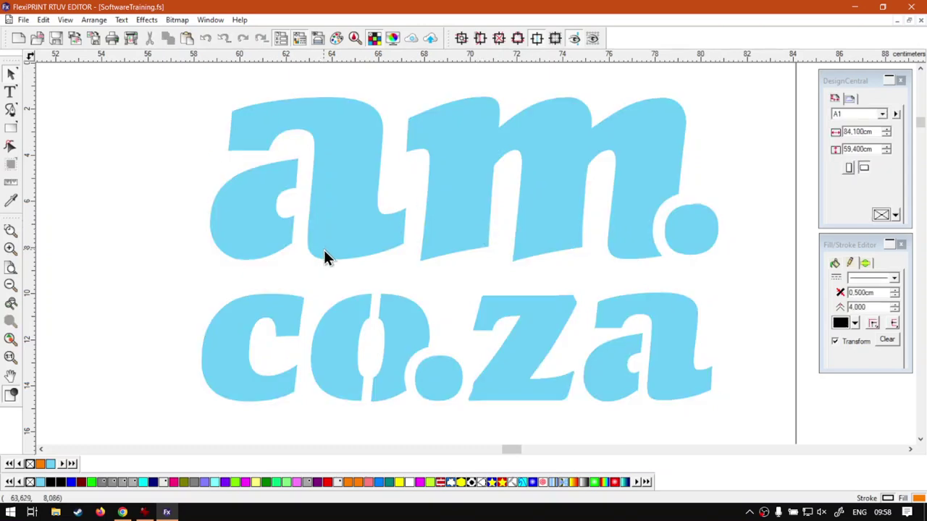
- Select the "am." line, cycle the selection to the "co.za" line and back, and check the selection commands for the object
{"action": "left_click_drag", "start_coordinate": [681, 188], "coordinate": [200, 217]}
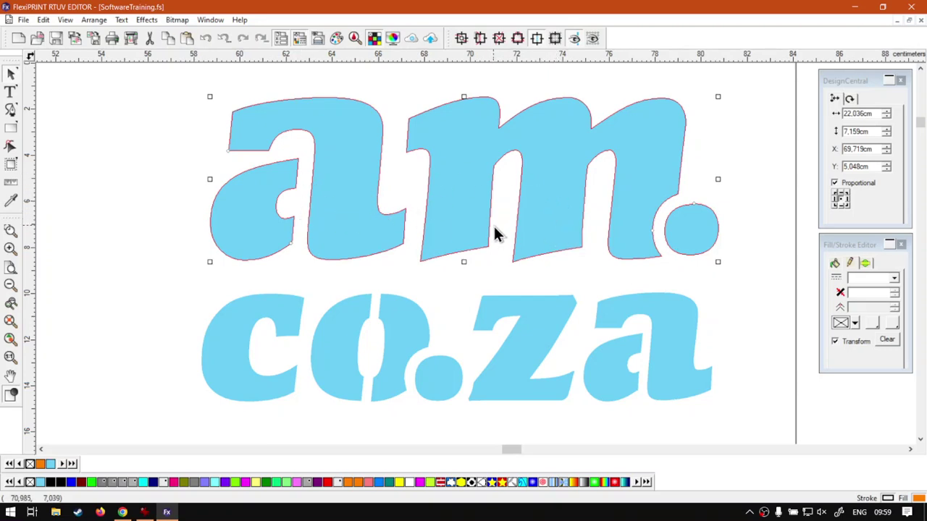
{"action": "key", "text": "Tab"}
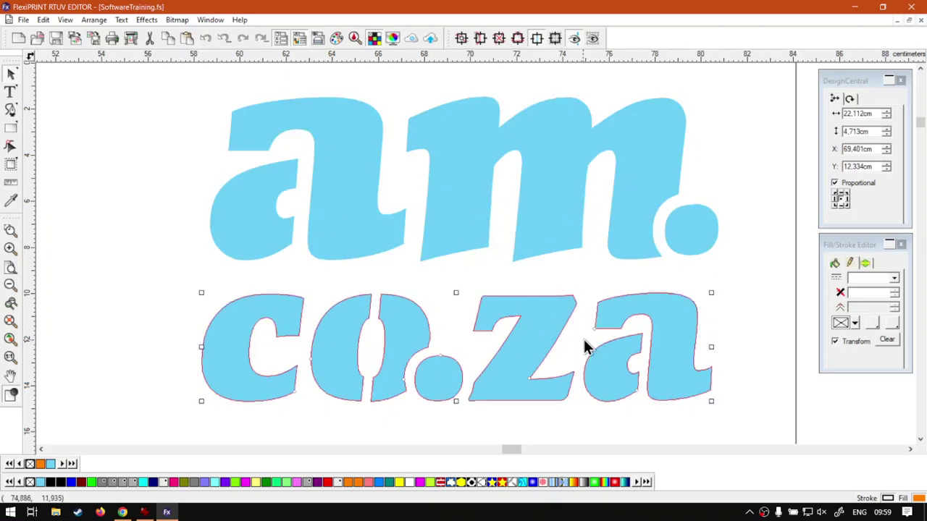
{"action": "key", "text": "Tab"}
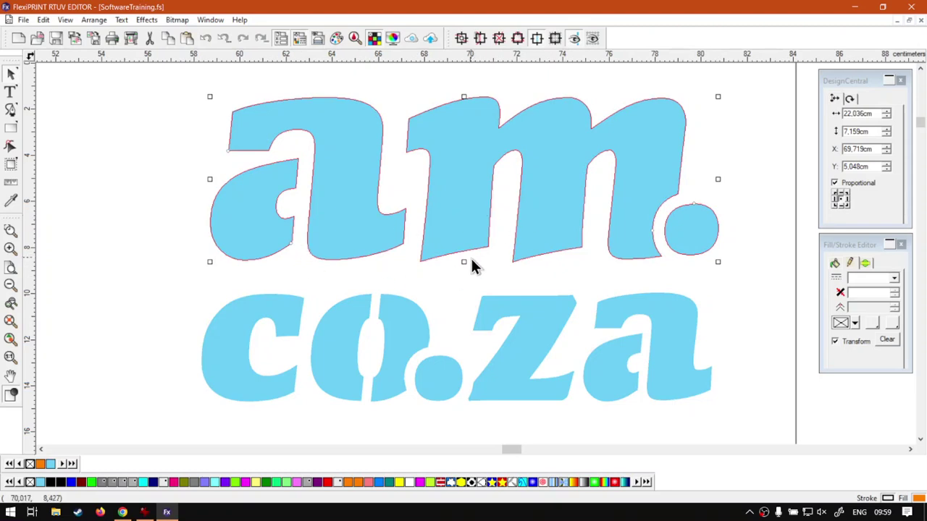
{"action": "right_click", "coordinate": [470, 172]}
{"action": "mouse_move", "coordinate": [532, 435]}
{"action": "left_click", "coordinate": [583, 428]}
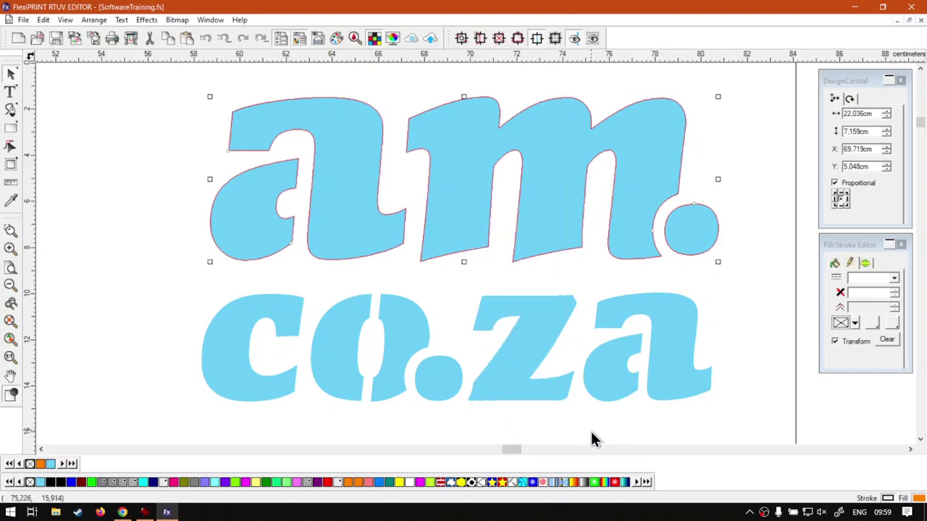
- Reselect the "am." group and move it slightly up and left to about X 69.46 cm, Y 4.92 cm
{"action": "left_click", "coordinate": [78, 207]}
{"action": "left_click", "coordinate": [335, 190]}
{"action": "mouse_move", "coordinate": [360, 207]}
{"action": "left_mouse_down"}
{"action": "mouse_move", "coordinate": [380, 207]}
{"action": "mouse_move", "coordinate": [355, 201]}
{"action": "left_mouse_up"}
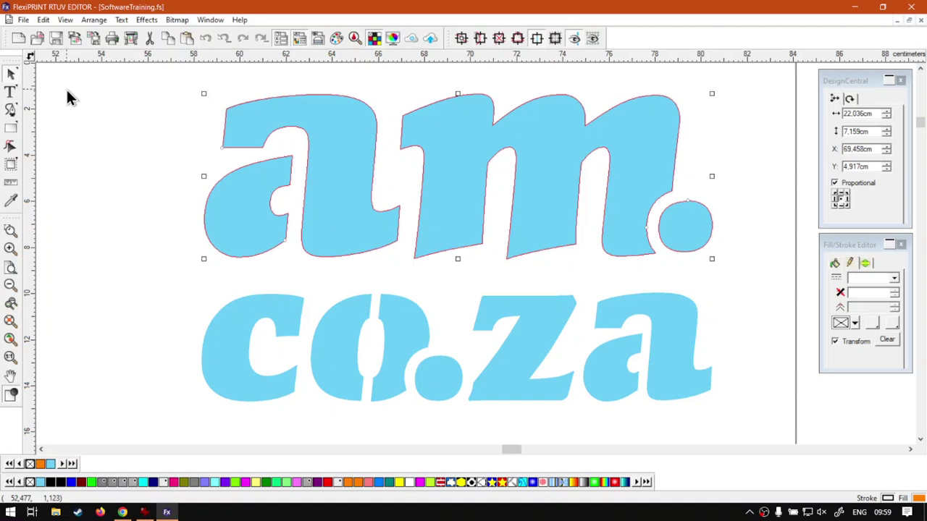
- Activate Select Within on the "am." group and move only the m upward
{"action": "left_click", "coordinate": [19, 84]}
{"action": "right_click", "coordinate": [340, 133]}
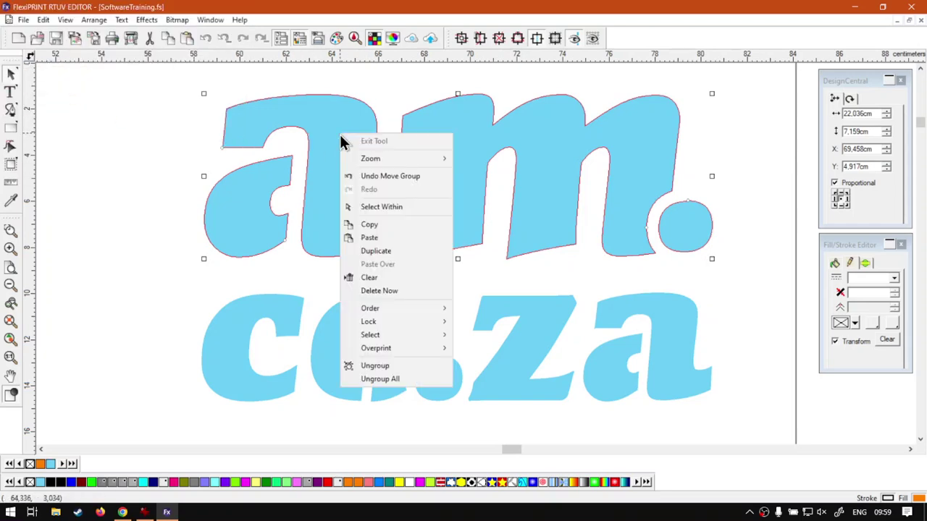
{"action": "left_click", "coordinate": [407, 209]}
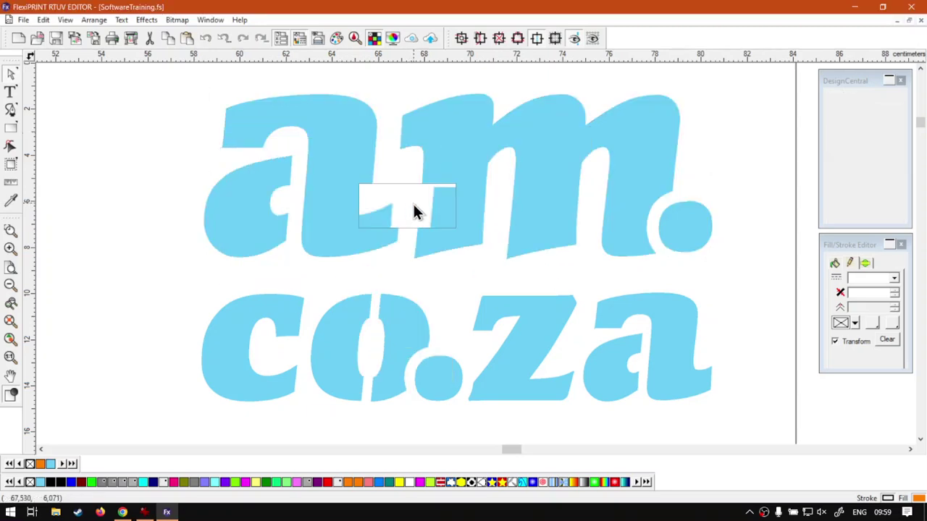
{"action": "left_click", "coordinate": [554, 174]}
{"action": "left_click_drag", "start_coordinate": [547, 193], "coordinate": [552, 160]}
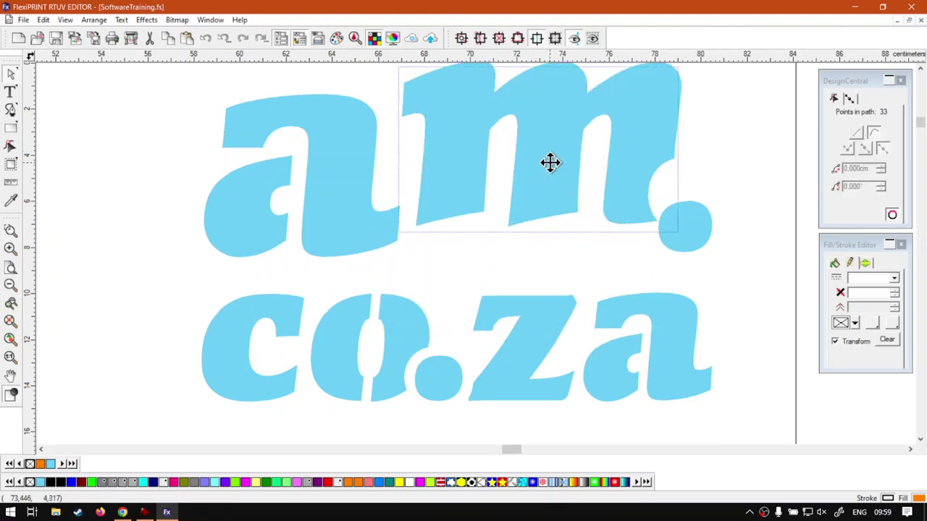
- Move the stem part of the a left, the m left and down, and the dot up, individually within the group
{"action": "left_click", "coordinate": [312, 200]}
{"action": "left_click_drag", "start_coordinate": [311, 200], "coordinate": [289, 200]}
{"action": "left_click", "coordinate": [463, 188]}
{"action": "left_click_drag", "start_coordinate": [464, 188], "coordinate": [424, 220]}
{"action": "left_click", "coordinate": [680, 218]}
{"action": "left_click_drag", "start_coordinate": [681, 218], "coordinate": [661, 123]}
- Exit Select Within and move the whole "am." group right and slightly down
{"action": "right_click", "coordinate": [671, 190]}
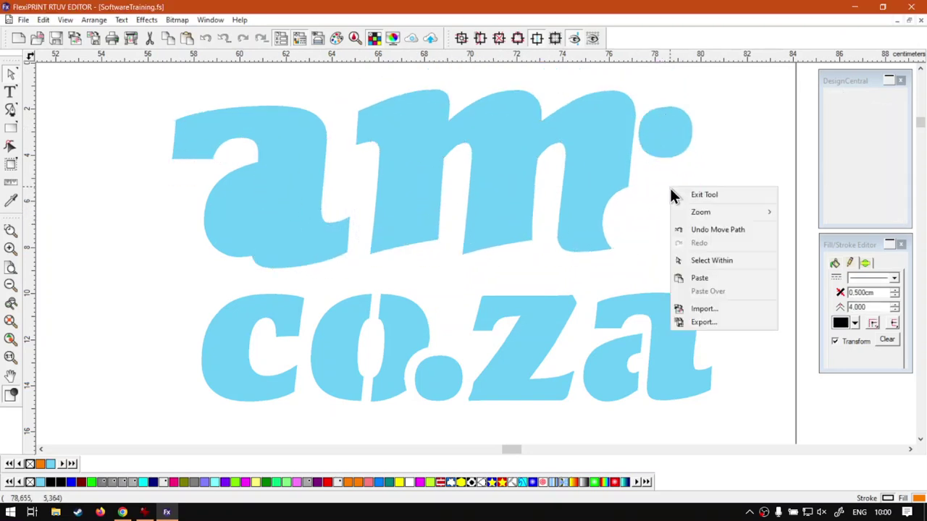
{"action": "left_click", "coordinate": [716, 192]}
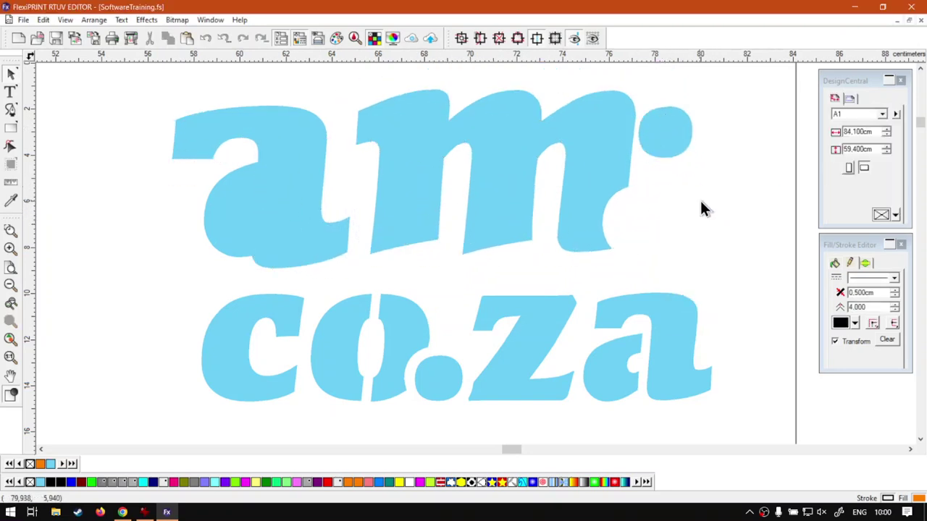
{"action": "left_click", "coordinate": [596, 155]}
{"action": "left_click_drag", "start_coordinate": [595, 155], "coordinate": [651, 172]}
- Undo the group move and all individual part moves made within the "am." group
{"action": "key", "text": "ctrl+z"}
{"action": "key", "text": "ctrl+z"}
{"action": "key", "text": "ctrl+z"}
{"action": "key", "text": "ctrl+z"}
{"action": "key", "text": "ctrl+z"}
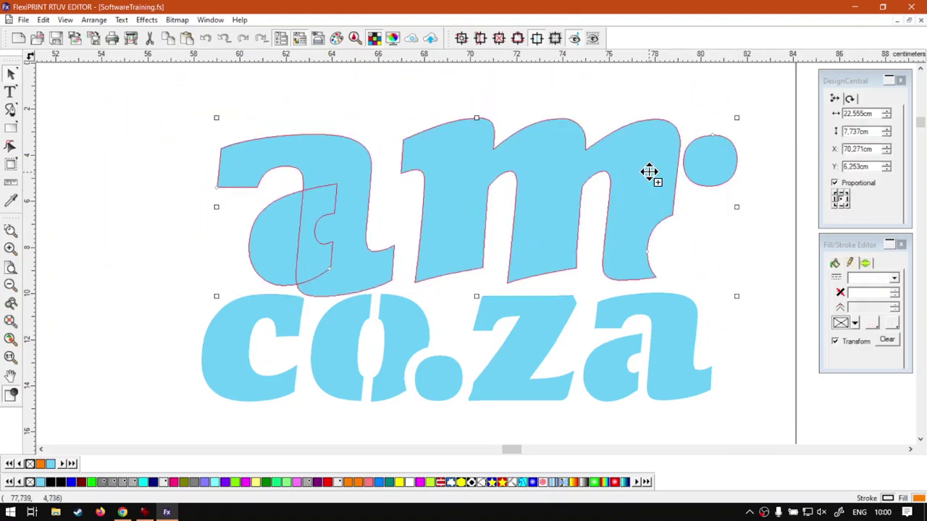
{"action": "key", "text": "ctrl+z"}
{"action": "key", "text": "ctrl+z"}
{"action": "key", "text": "ctrl+z"}
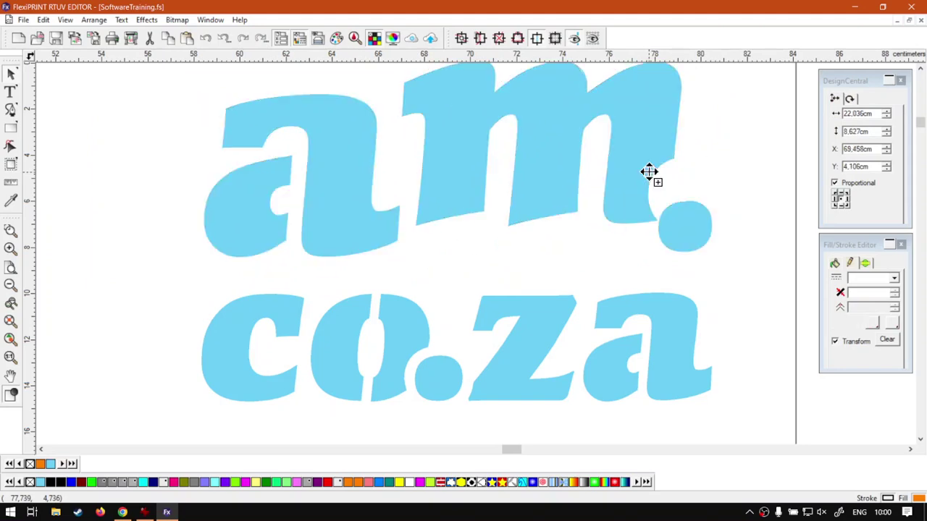
{"action": "key", "text": "ctrl+z"}
{"action": "key", "text": "ctrl+z"}
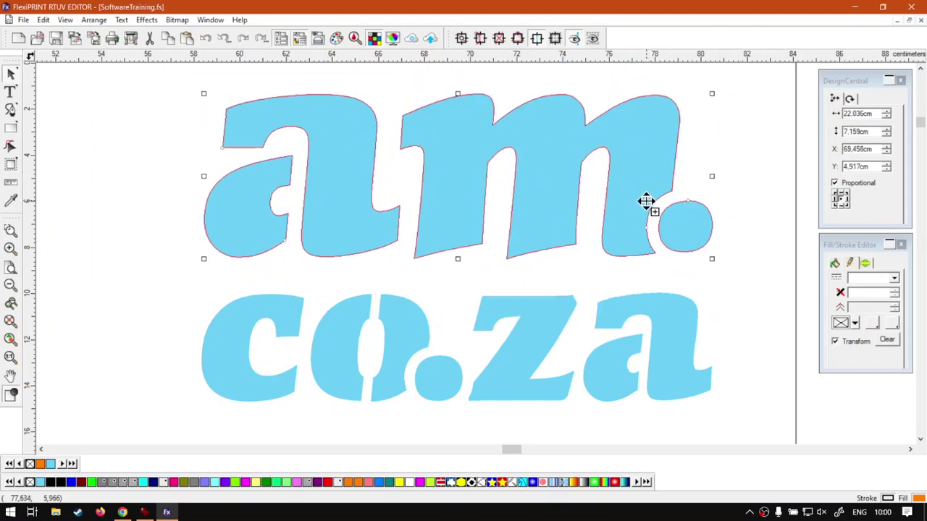
- Marquee across the "am." line to select the group, and clear the selection
{"action": "left_click", "coordinate": [748, 223]}
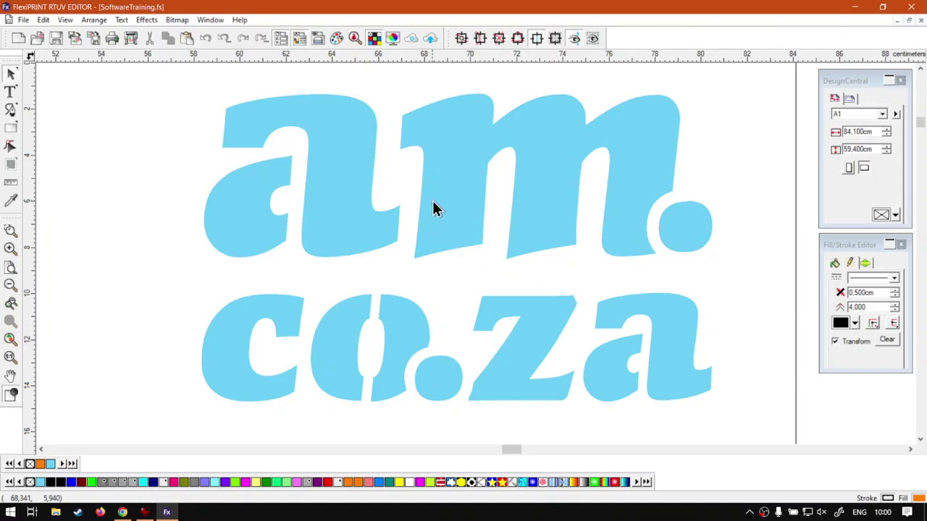
{"action": "left_click_drag", "start_coordinate": [752, 139], "coordinate": [270, 246]}
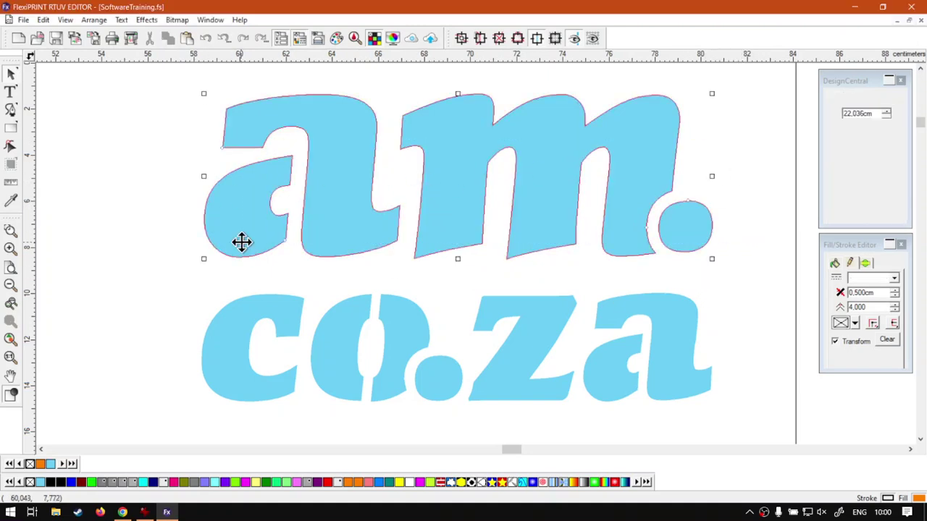
{"action": "left_click", "coordinate": [160, 249]}
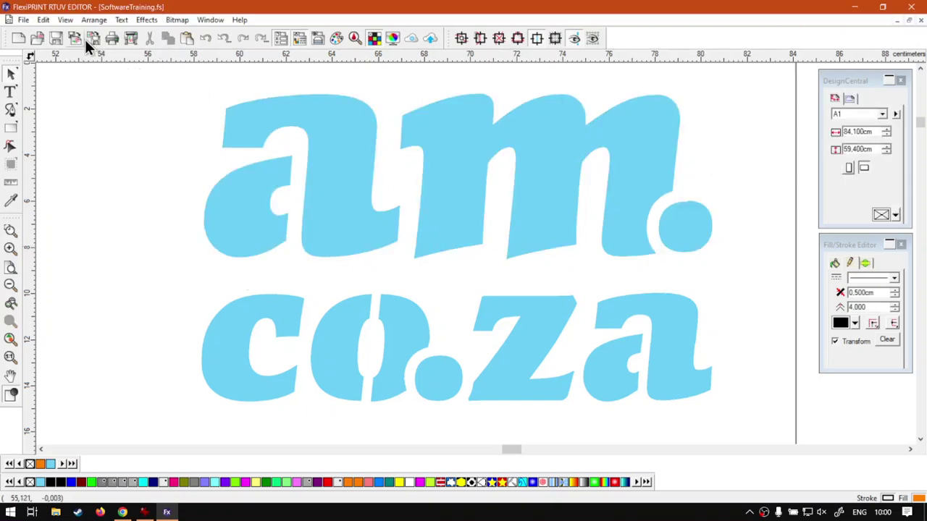
- Examine where the Select commands and the "am." group's Select Within option are found, and deselect
{"action": "left_click", "coordinate": [44, 20]}
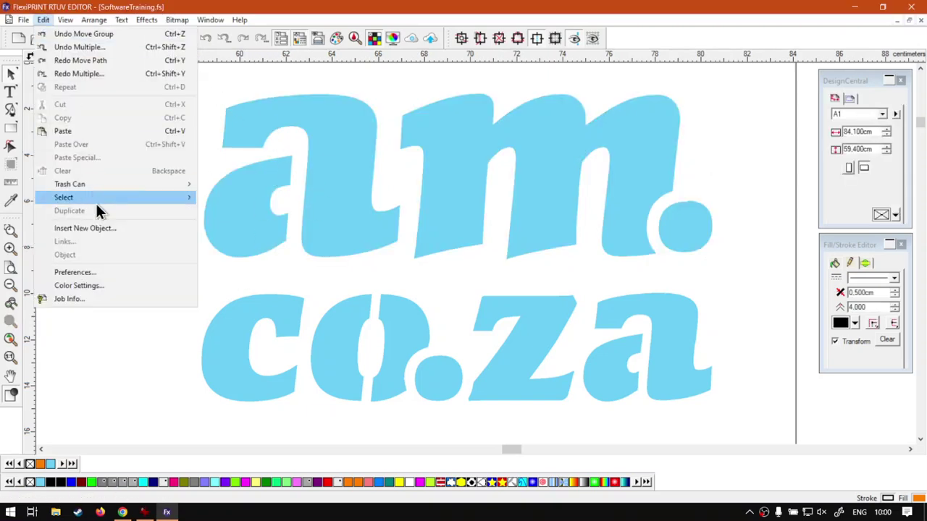
{"action": "right_click", "coordinate": [364, 129]}
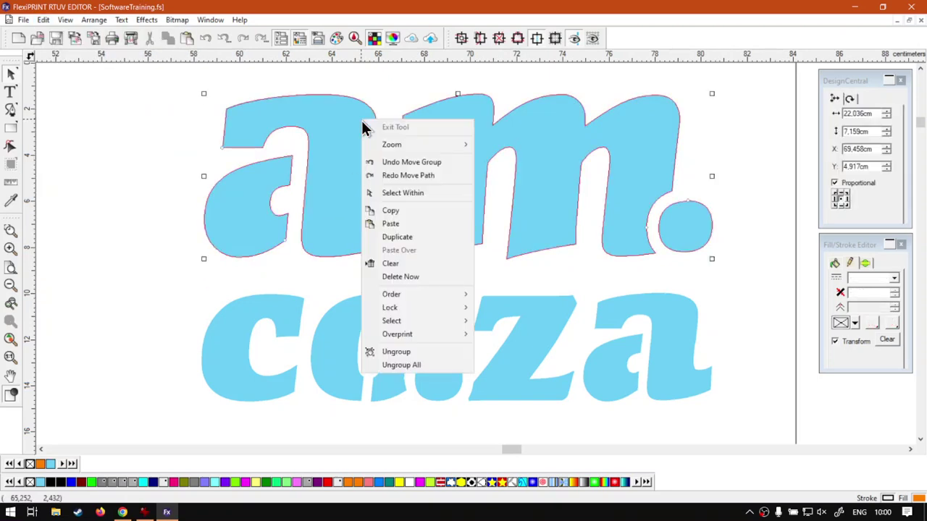
{"action": "left_click", "coordinate": [122, 201]}
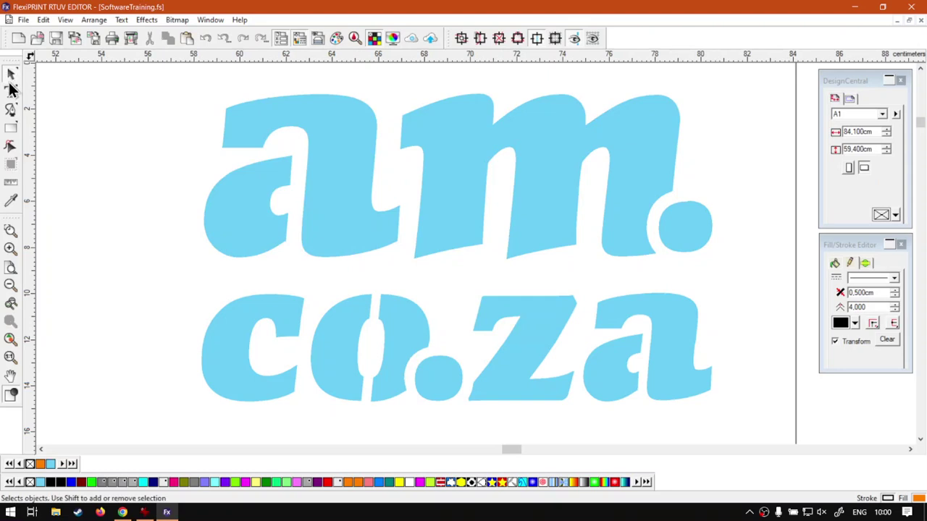
- Pick parts of the "co.za" line singly and additively, marquee around the whole line, and deselect
{"action": "left_click", "coordinate": [330, 337]}
{"action": "left_click", "coordinate": [251, 317]}
{"action": "left_click", "coordinate": [392, 327]}
{"action": "left_click", "coordinate": [531, 347], "text": "shift"}
{"action": "left_click", "coordinate": [606, 362], "text": "shift"}
{"action": "left_click_drag", "start_coordinate": [738, 278], "coordinate": [166, 428]}
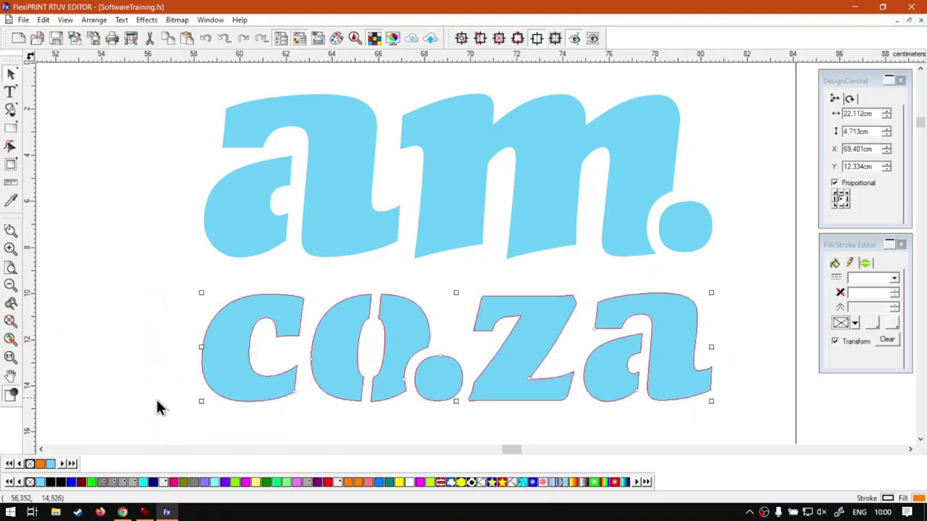
{"action": "left_click", "coordinate": [365, 279]}
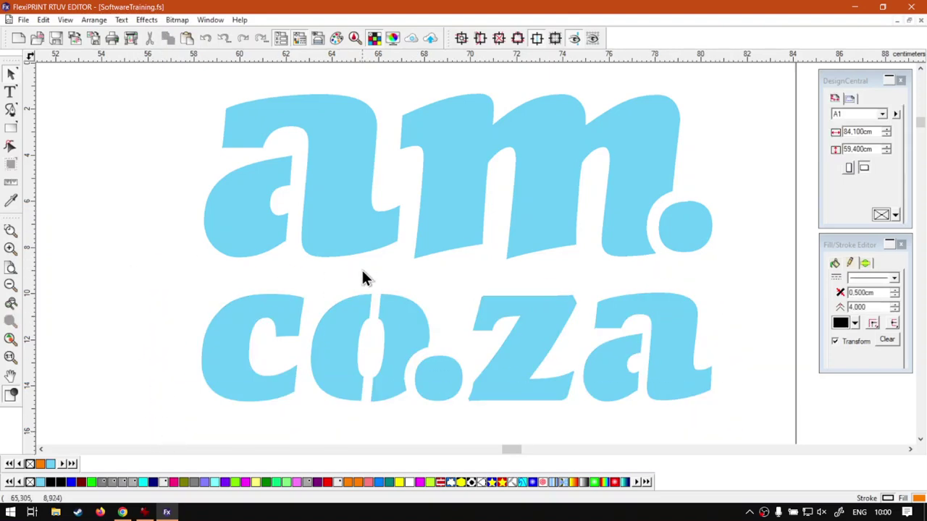
- Look over the "am." group's object commands, select all logo parts, and clear the selection
{"action": "right_click", "coordinate": [338, 172]}
{"action": "left_click", "coordinate": [387, 214]}
{"action": "left_click", "coordinate": [436, 230]}
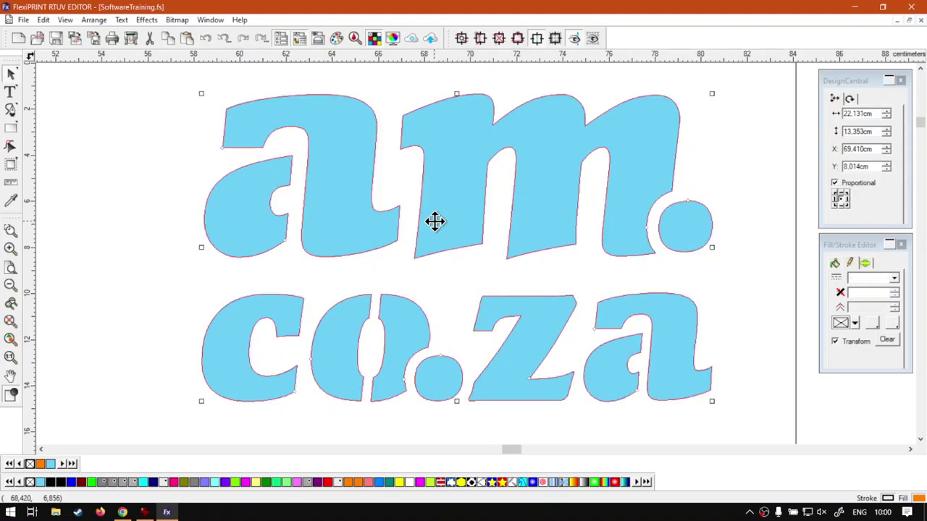
{"action": "left_click", "coordinate": [393, 255]}
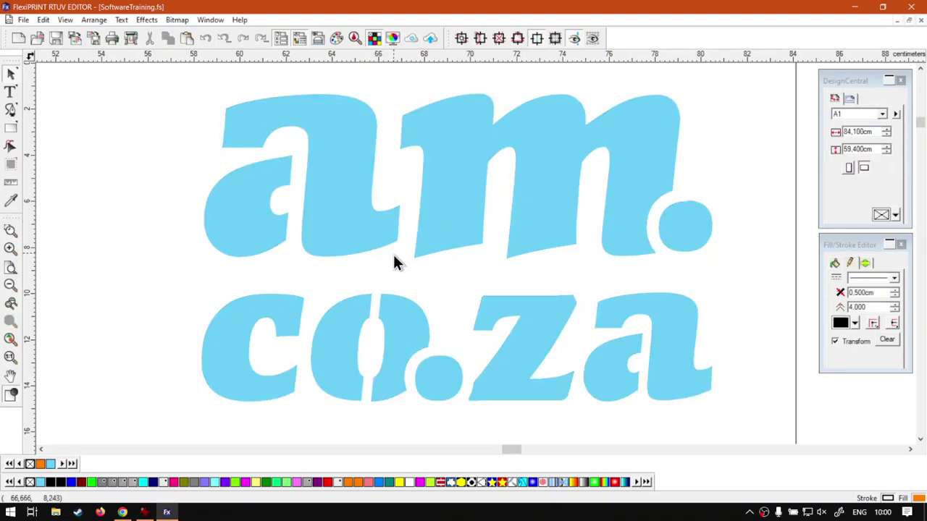
- Select the "am." group, cycle the selection to the "co.za" group, and deselect
{"action": "left_click", "coordinate": [430, 232]}
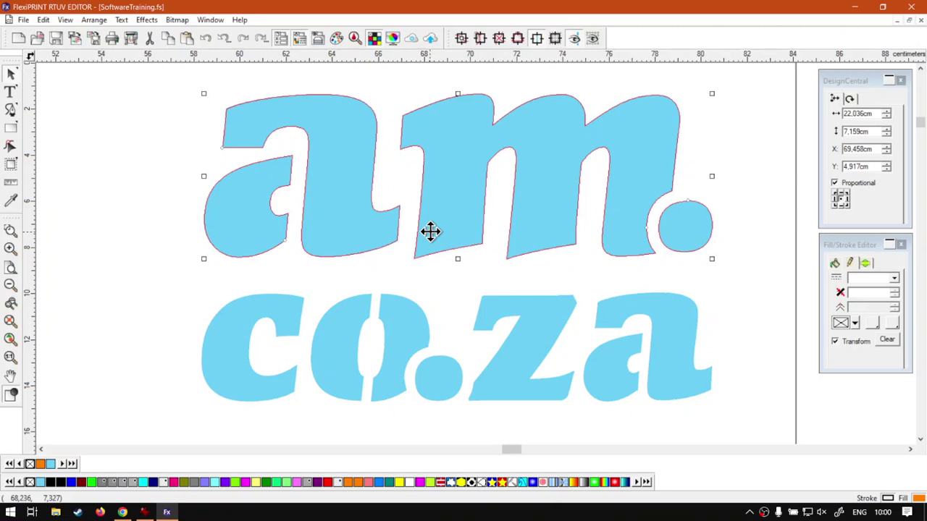
{"action": "key", "text": "Tab"}
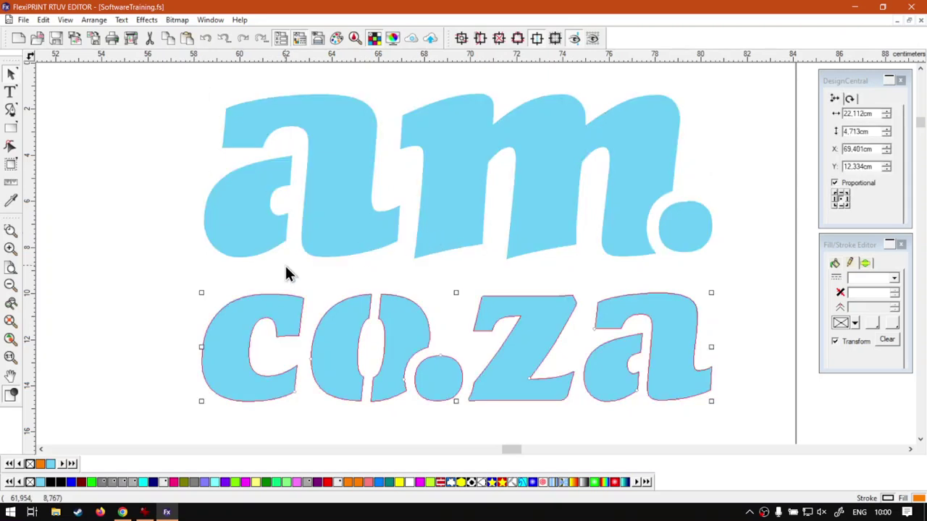
{"action": "left_click", "coordinate": [159, 248]}
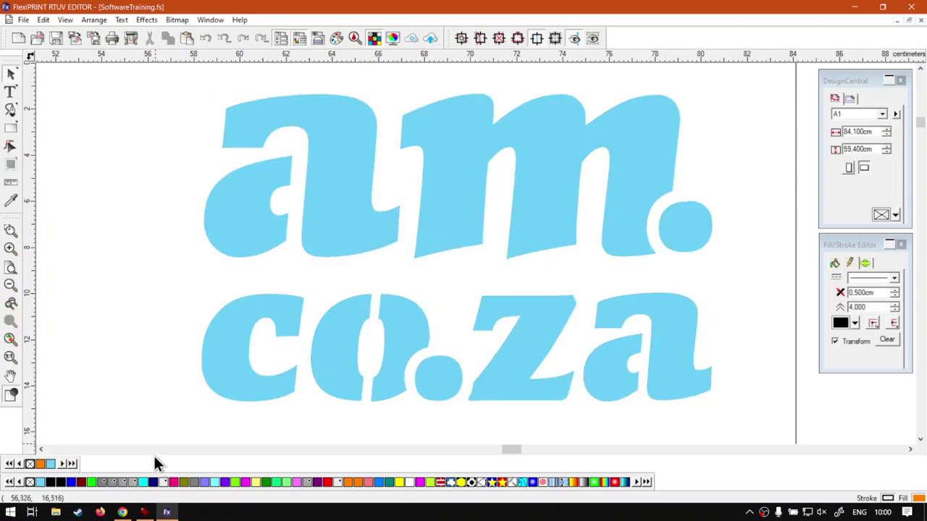
- Switch to the Chrome window showing the softwaretraining.co.za website
{"action": "left_click", "coordinate": [122, 512]}
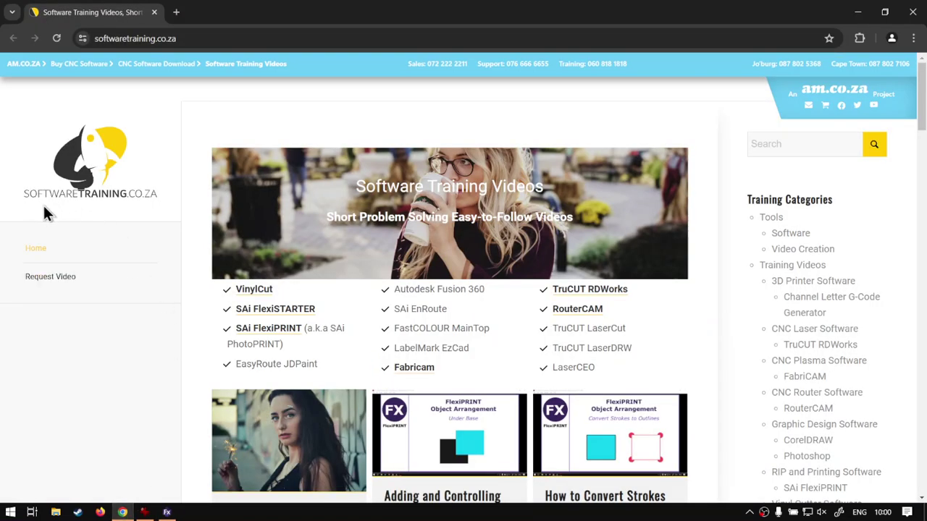